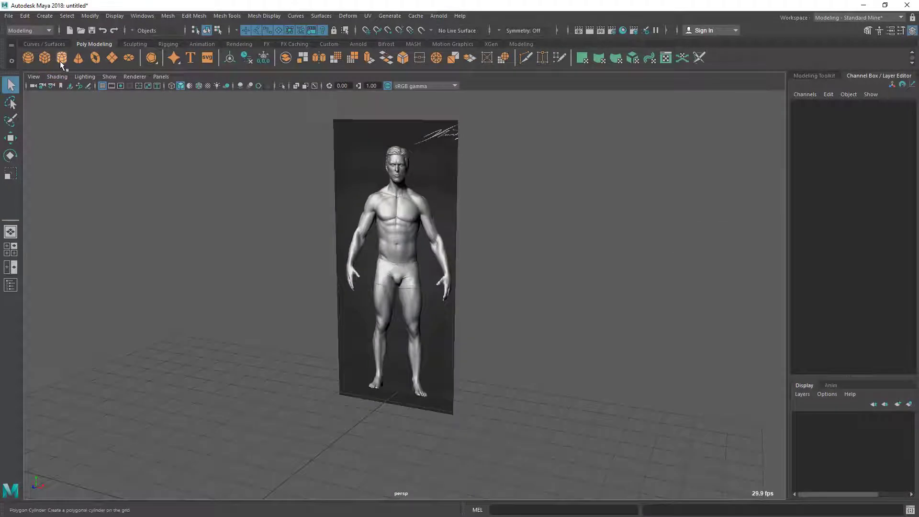
- Create a polygon cylinder at the centre of the grid, in front of the human reference images
left_click_drag(461, 232, 383, 258, "alt")
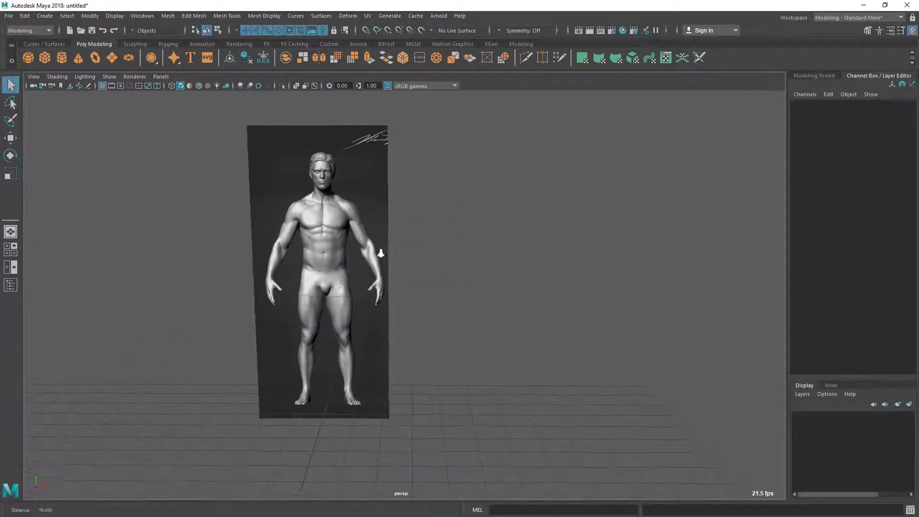
right_click_drag(384, 258, 386, 268, "alt")
middle_click_drag(386, 268, 424, 283, "alt")
right_click_drag(425, 283, 431, 286, "alt")
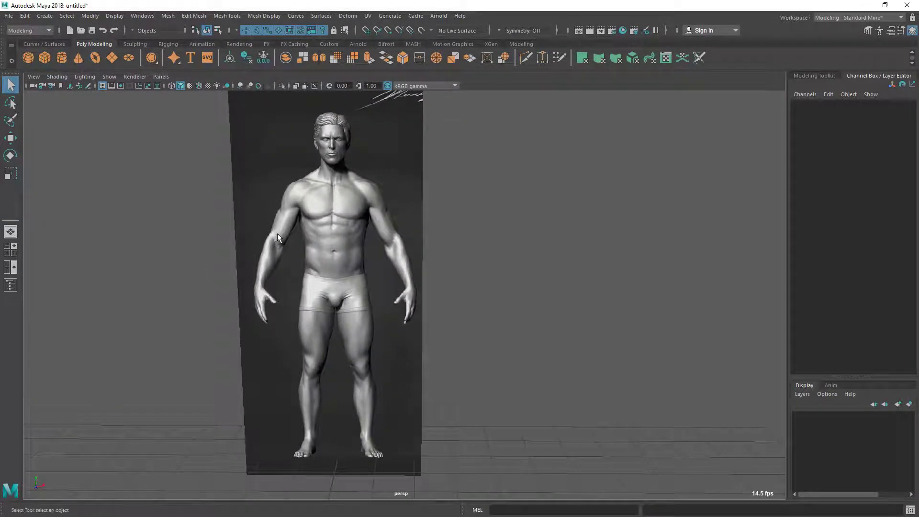
middle_click_drag(291, 246, 313, 244, "alt")
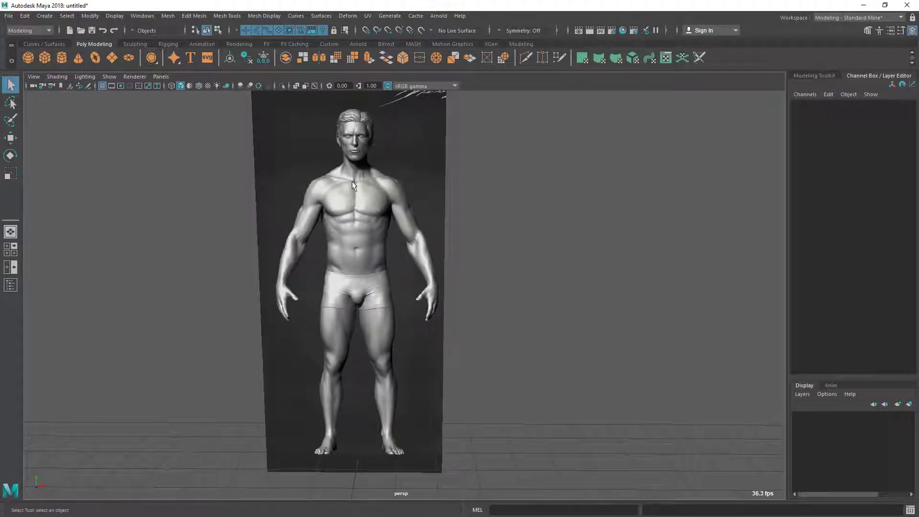
left_click(58, 56)
- Switch from the perspective view to the four-view layout and maximize the front view
left_click_drag(311, 258, 391, 273, "alt")
right_click_drag(392, 273, 265, 289, "alt")
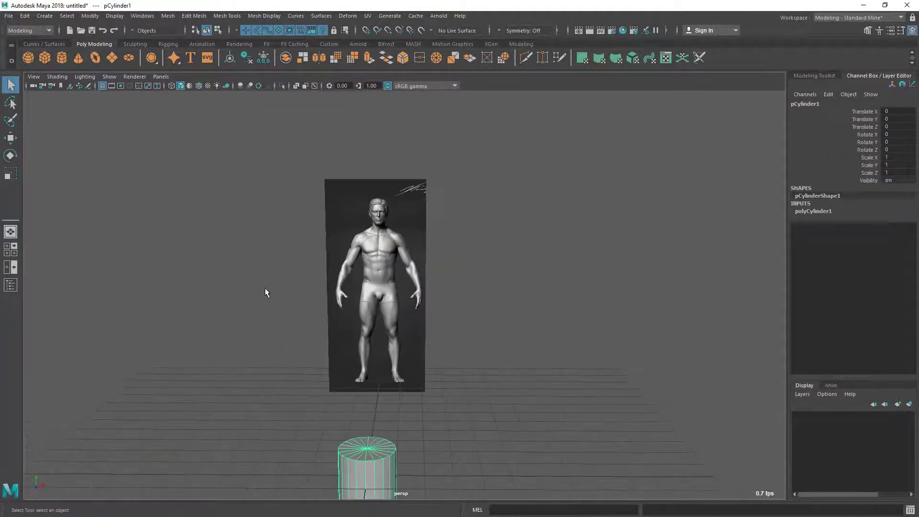
left_click_drag(265, 288, 400, 305, "alt")
right_click_drag(400, 306, 342, 275, "alt")
middle_click_drag(342, 275, 335, 227, "alt")
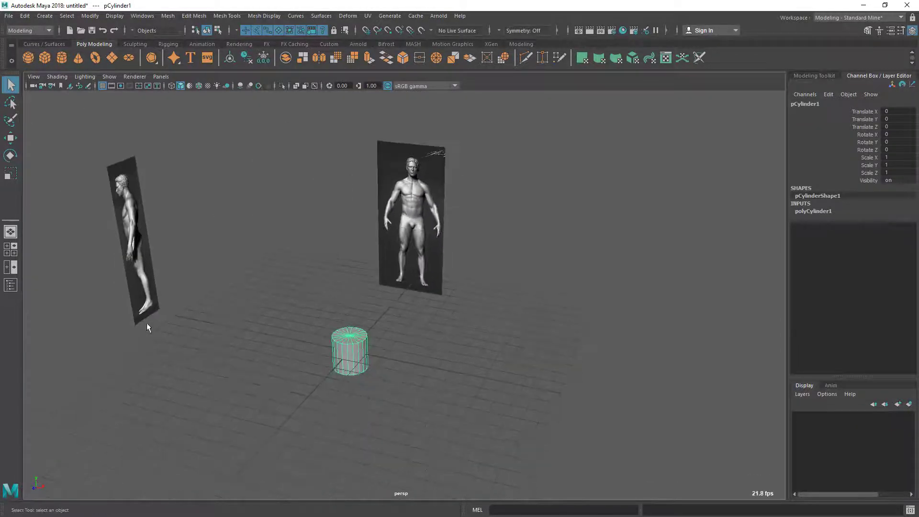
left_click(10, 249)
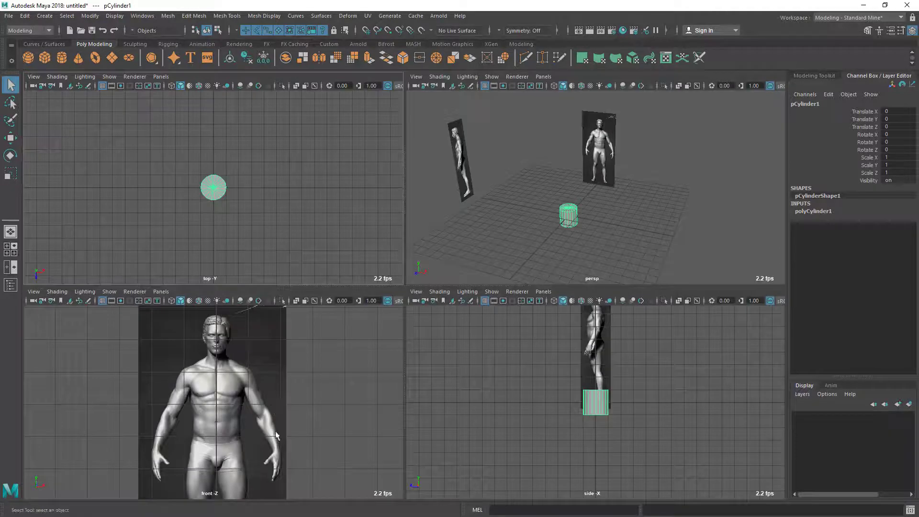
key("space")
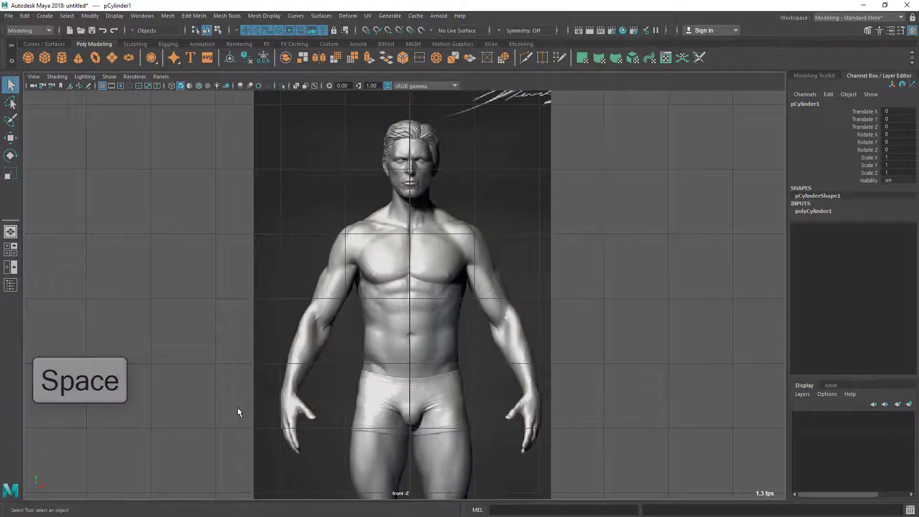
- Move the cylinder straight up over the reference figure's torso, to about 5.933 in Translate Y
right_click_drag(515, 365, 371, 329, "alt")
key("w")
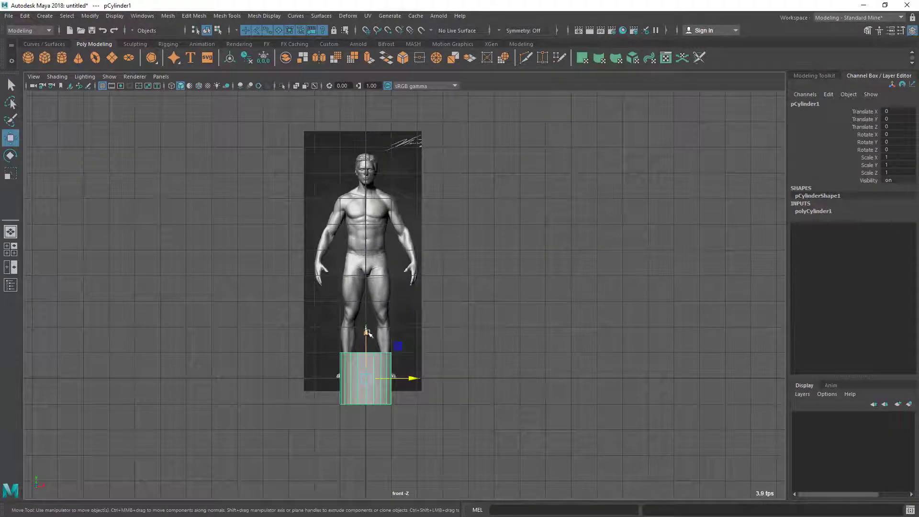
left_click_drag(371, 329, 372, 165)
right_click_drag(256, 201, 453, 317, "alt")
middle_click_drag(454, 316, 509, 437, "alt")
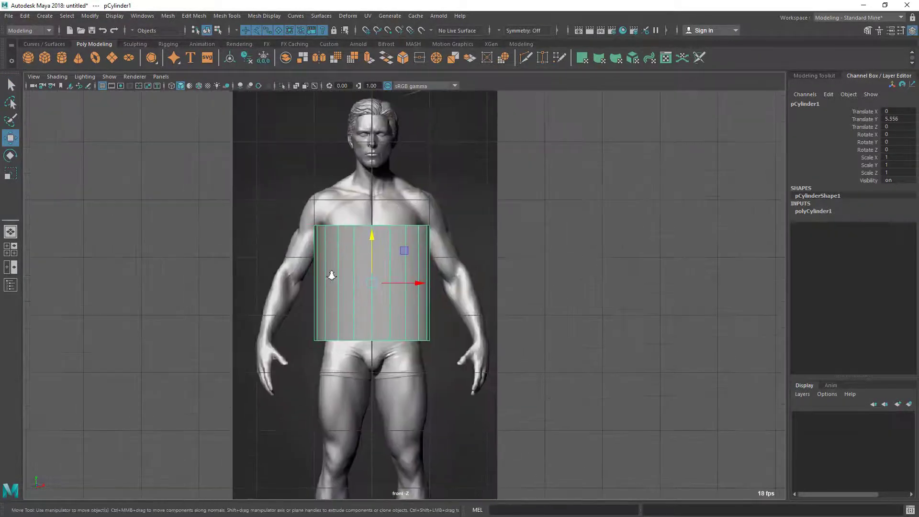
right_click_drag(336, 283, 349, 246, "alt")
left_click_drag(370, 236, 370, 213)
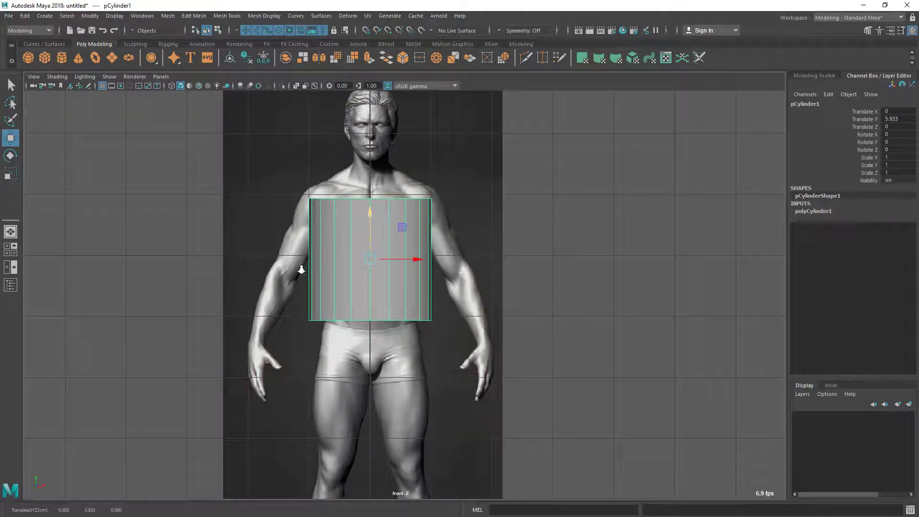
- Turn on X-Ray shading in the front view so the reference figure shows through the cylinder
middle_click_drag(308, 280, 308, 324, "alt")
right_click_drag(308, 324, 344, 350, "alt")
right_click_drag(286, 328, 281, 338, "alt")
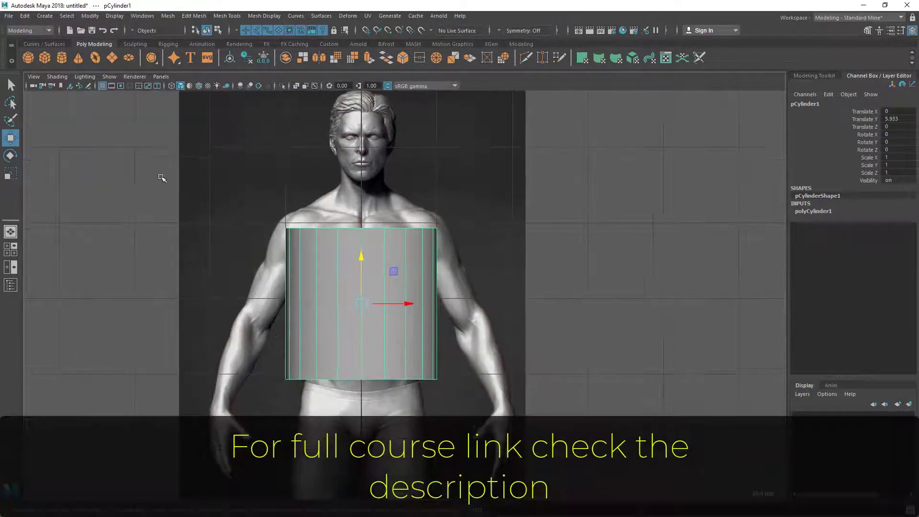
left_click(55, 77)
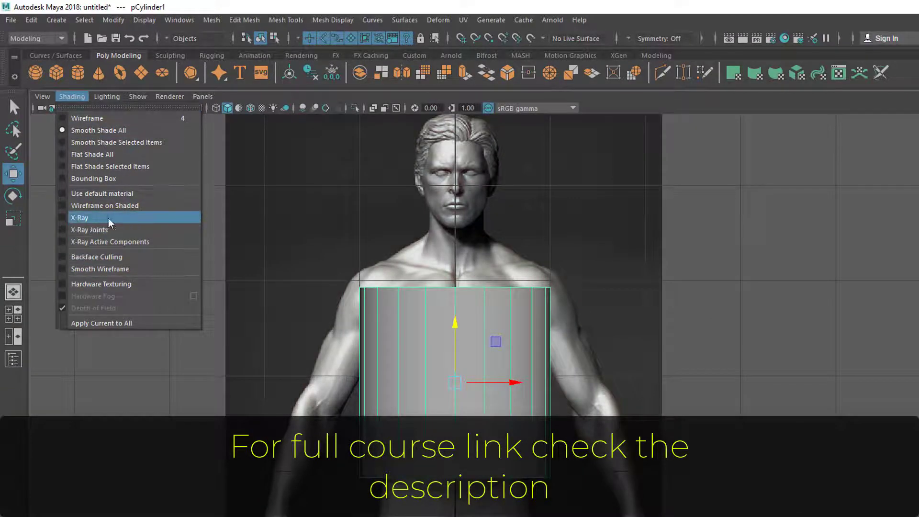
left_click(95, 218)
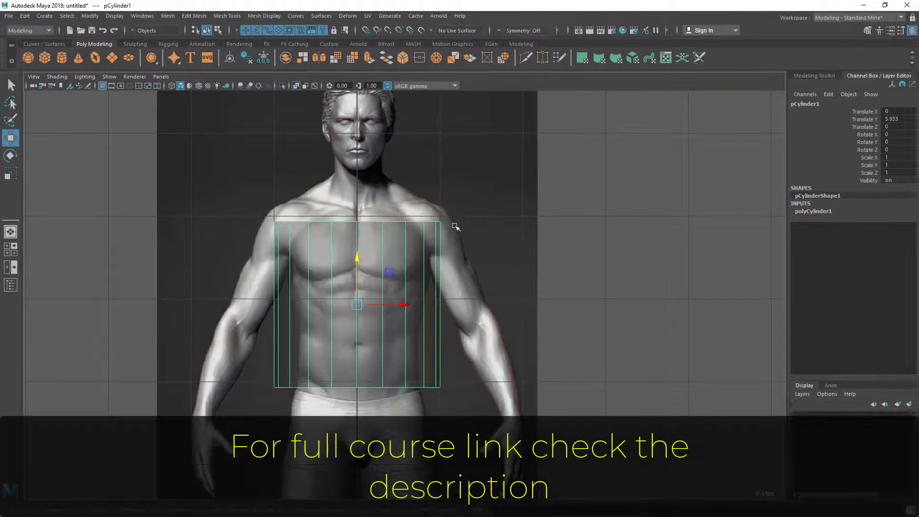
- Set the cylinder's Subdivisions Axis to 12 in its construction inputs
right_click_drag(297, 314, 427, 331, "alt")
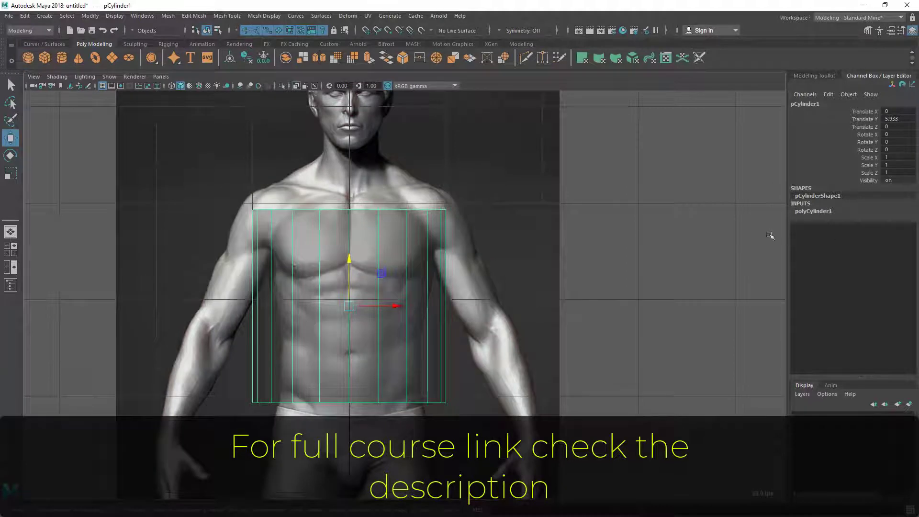
left_click(815, 211)
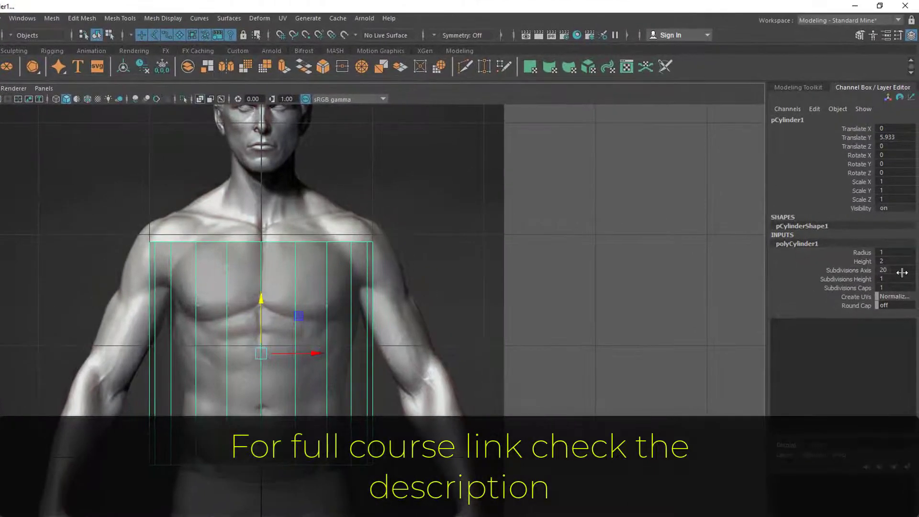
double_click(900, 271)
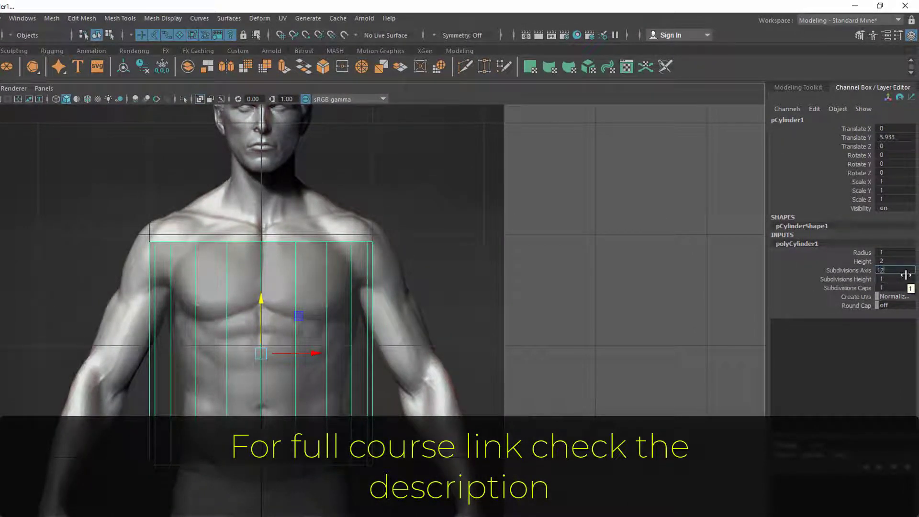
type("12")
key("Return")
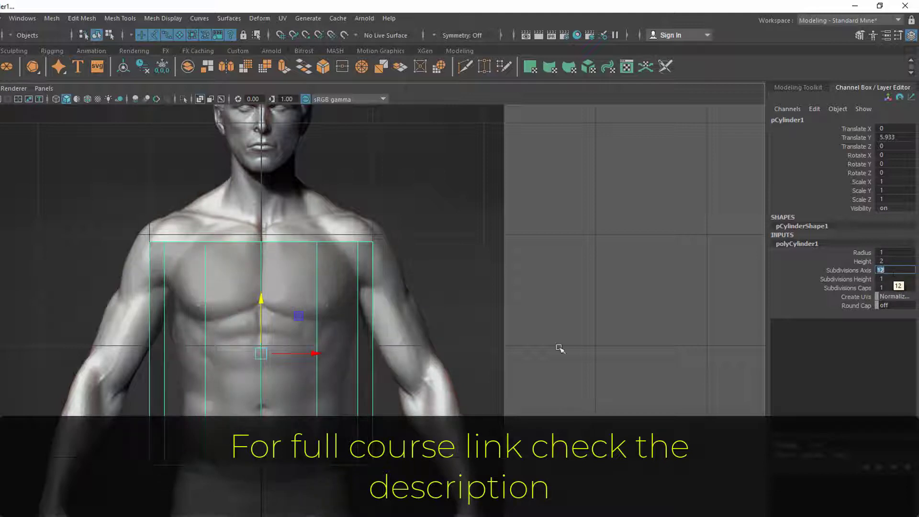
- Change the cylinder's Subdivisions Axis to 10 and deselect the cylinder
scroll(235, 360, "up", 2)
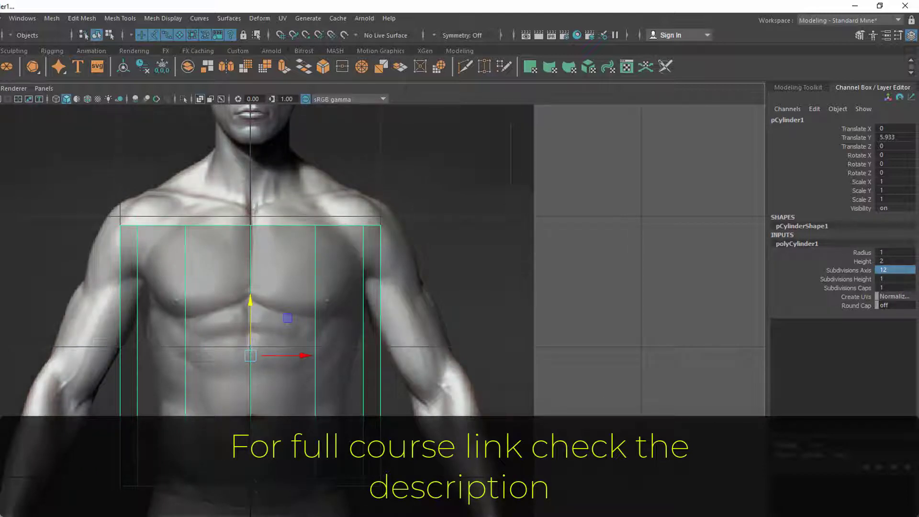
middle_click_drag(258, 177, 250, 199, "alt")
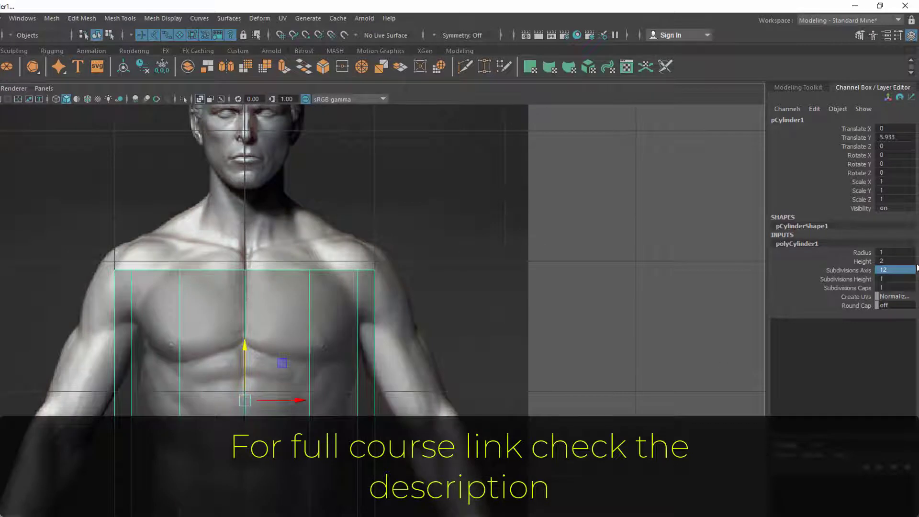
left_click(898, 269)
key("Return")
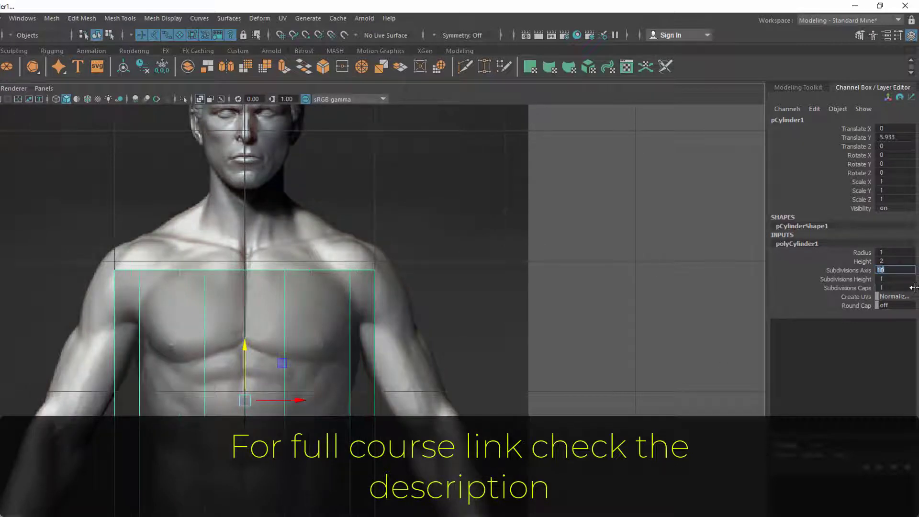
left_click(667, 274)
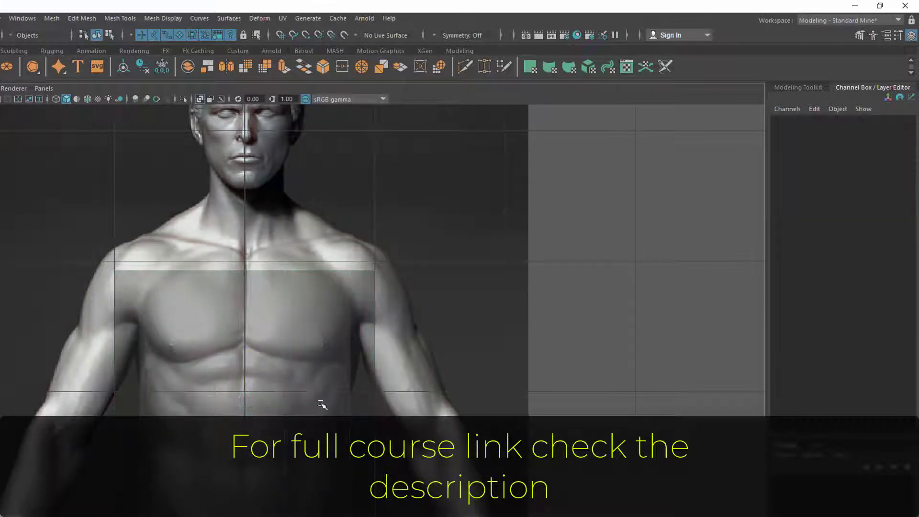
- Try selecting the faces on one half of the cylinder, ending back in object mode
left_click(264, 380)
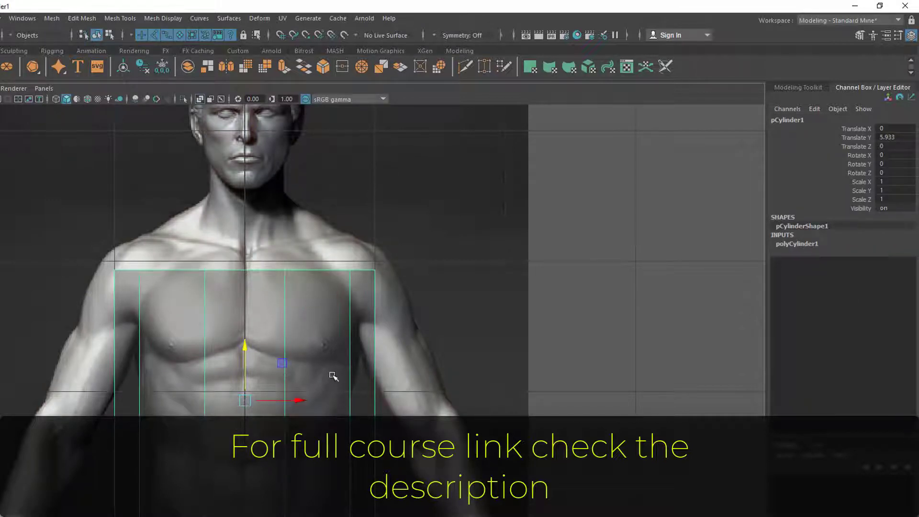
middle_click_drag(335, 377, 349, 294, "alt")
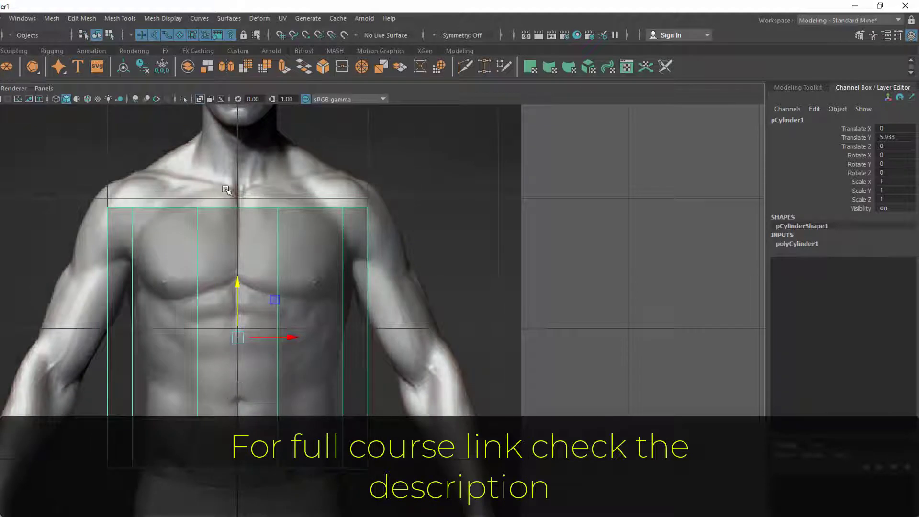
right_click_drag(216, 244, 214, 276)
left_click_drag(74, 172, 233, 483)
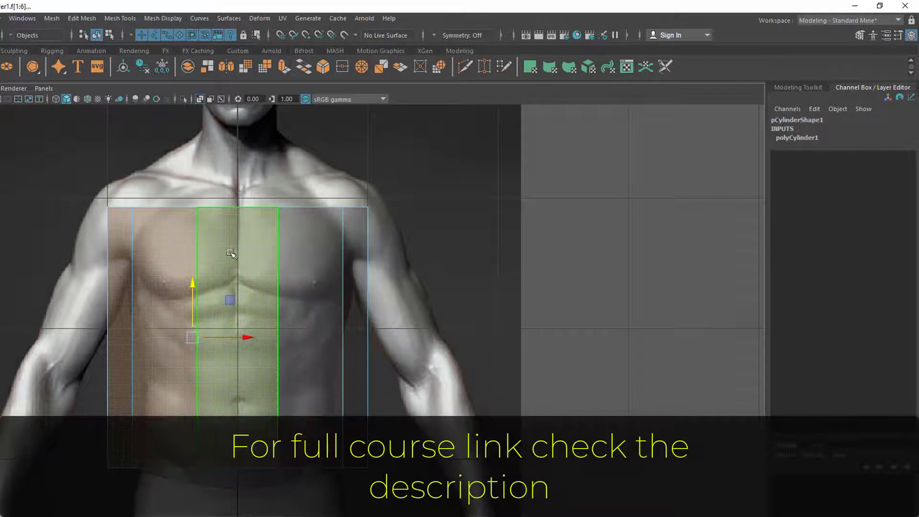
key("F8")
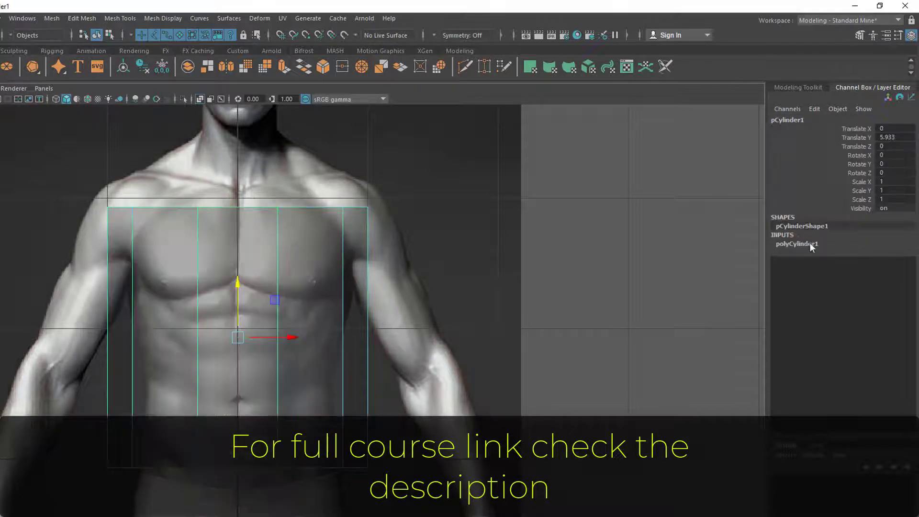
- Set the cylinder's Subdivisions Axis to 12, try 24 for comparison, and return it to 12
left_click(797, 243)
left_click(889, 270)
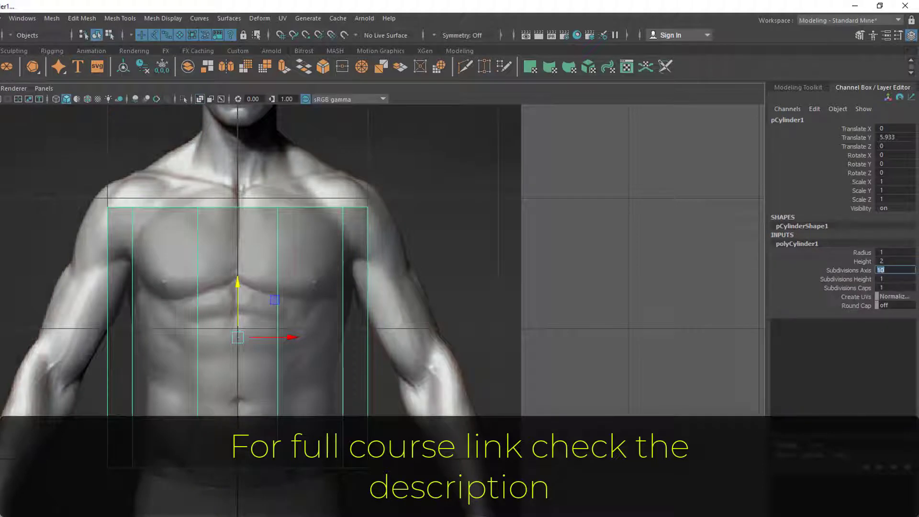
type("12")
key("Return")
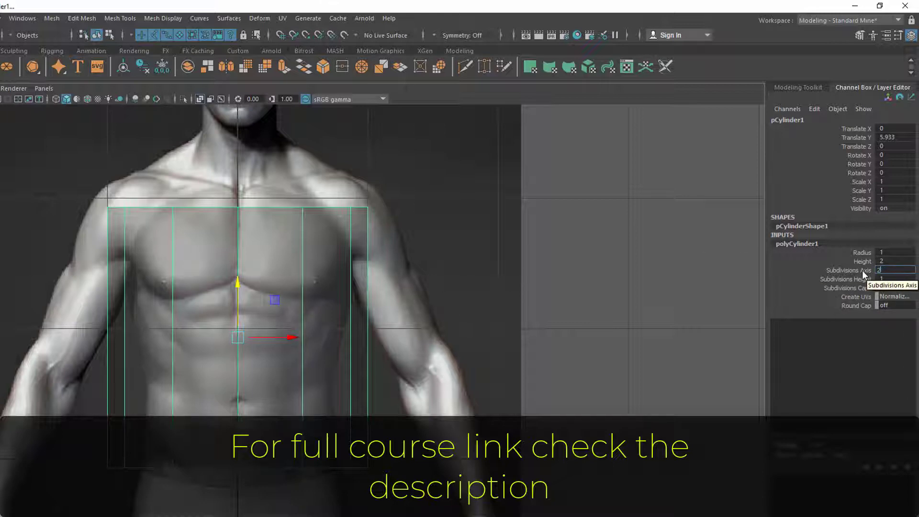
key("Return")
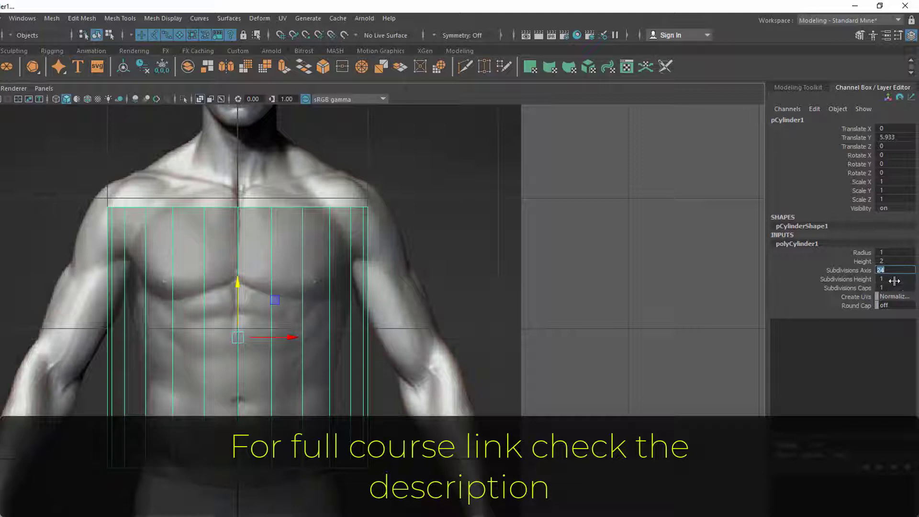
key("Return")
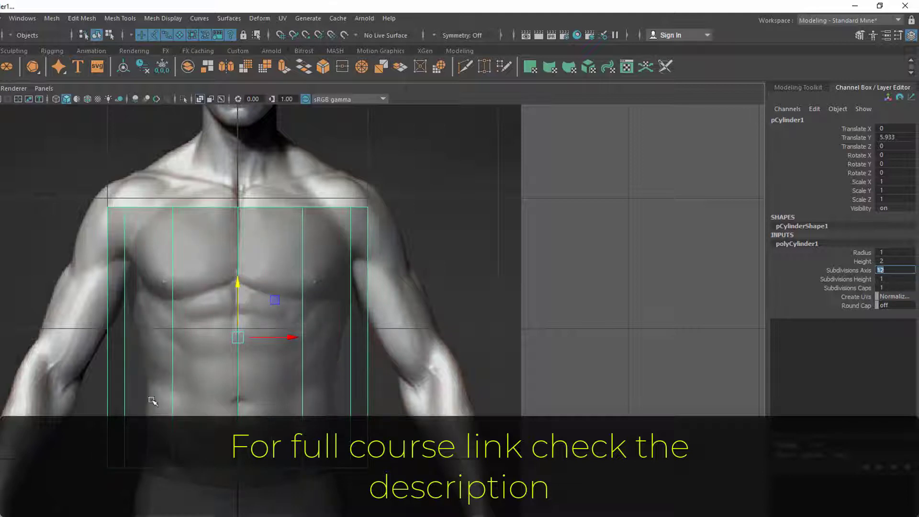
- Set the cylinder's Radius to 0.67 so it fits the torso width in the front reference
left_click(864, 253)
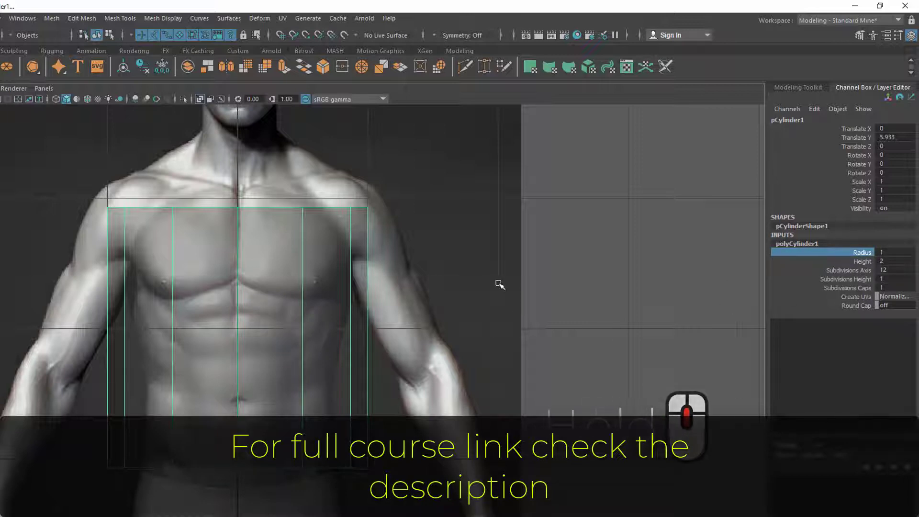
middle_click_drag(498, 285, 498, 287)
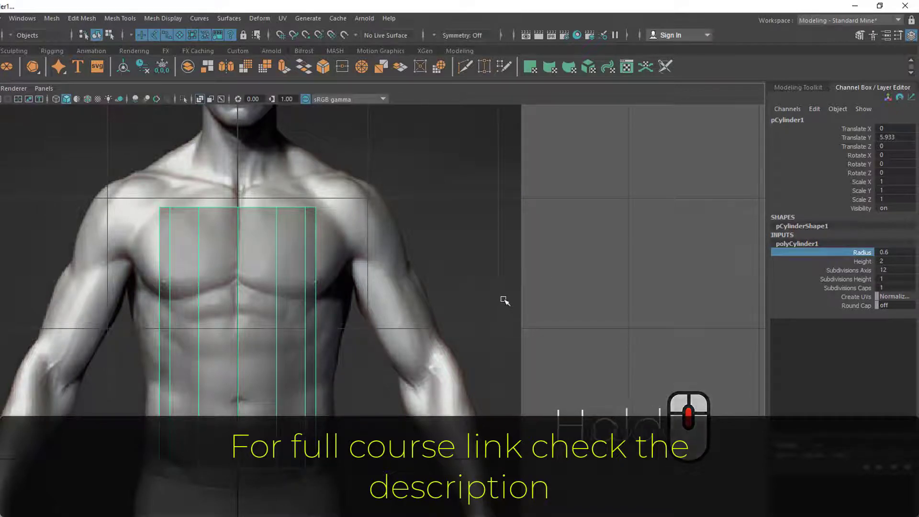
scroll(500, 303, "down", 4)
scroll(501, 307, "up", 4)
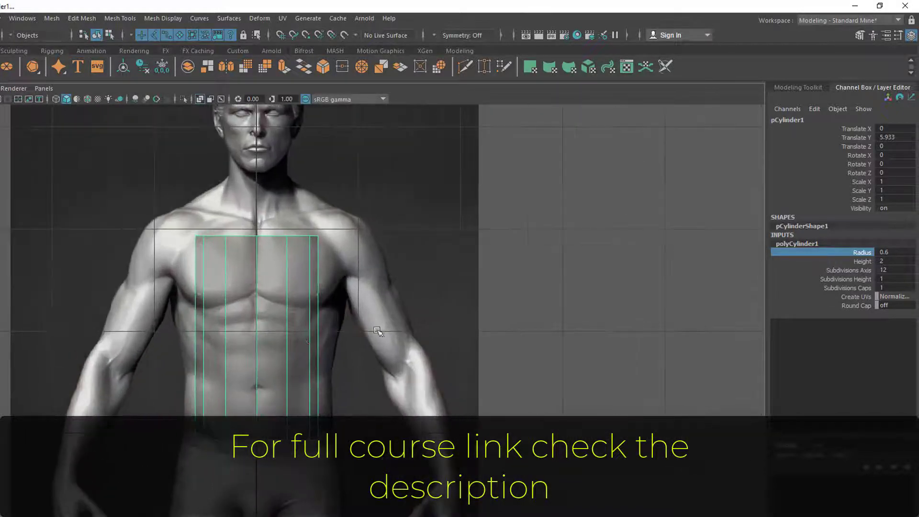
scroll(378, 331, "up", 1)
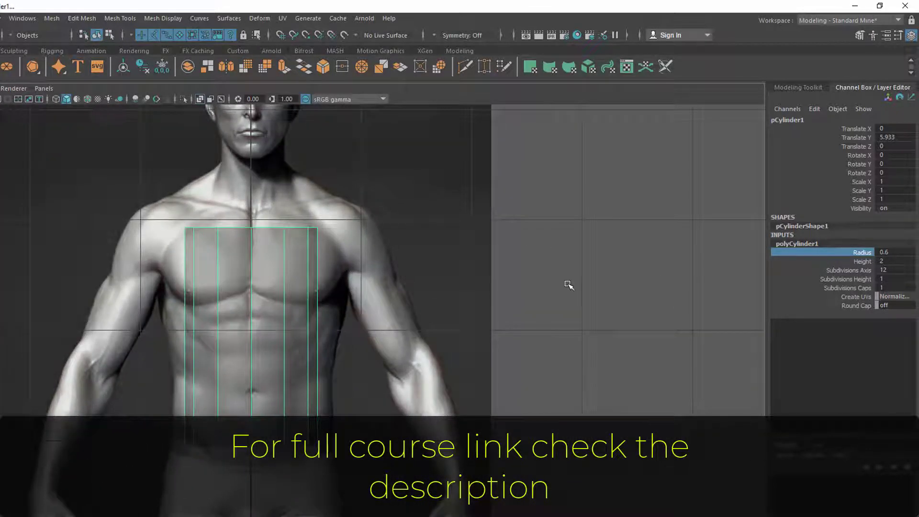
mouse_move(530, 292)
middle_mouse_down()
mouse_move(504, 301)
mouse_move(529, 302)
middle_mouse_up()
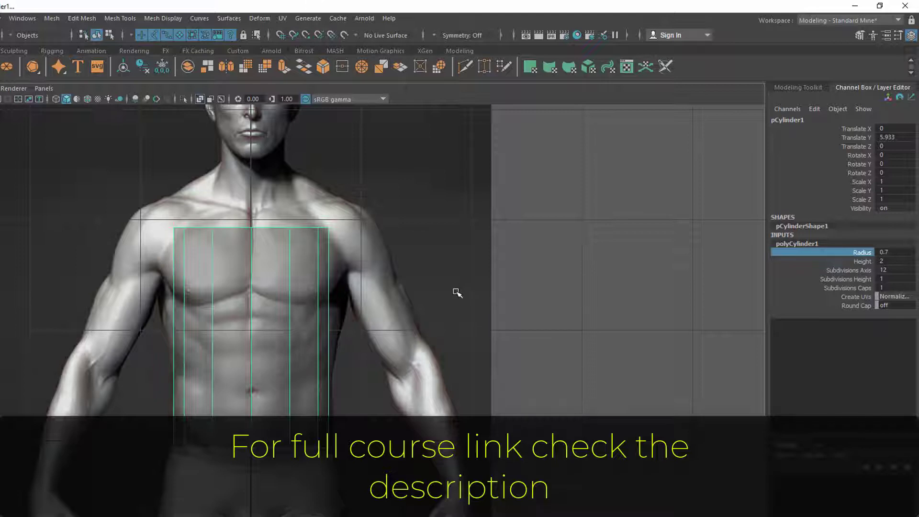
mouse_move(452, 285)
middle_mouse_down()
mouse_move(463, 287)
mouse_move(472, 269)
mouse_move(468, 279)
middle_mouse_up()
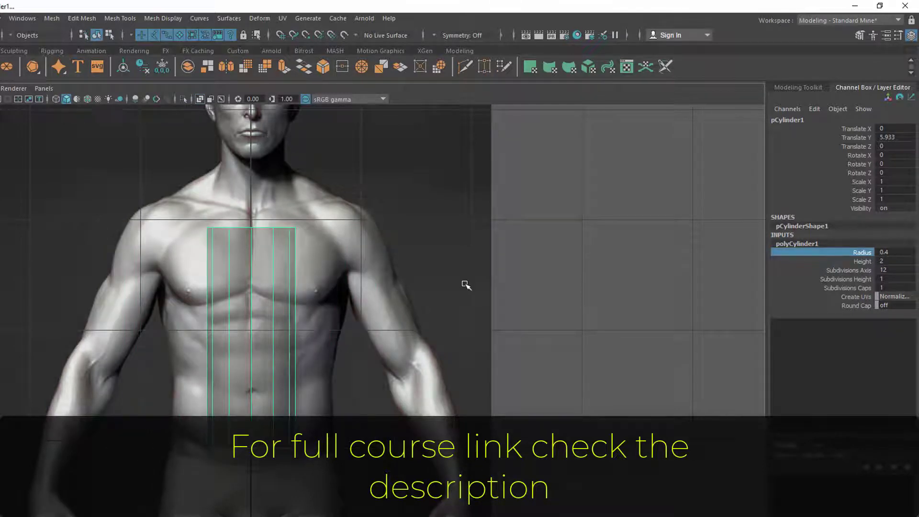
mouse_move(453, 277)
middle_mouse_down()
mouse_move(476, 281)
mouse_move(467, 282)
middle_mouse_up()
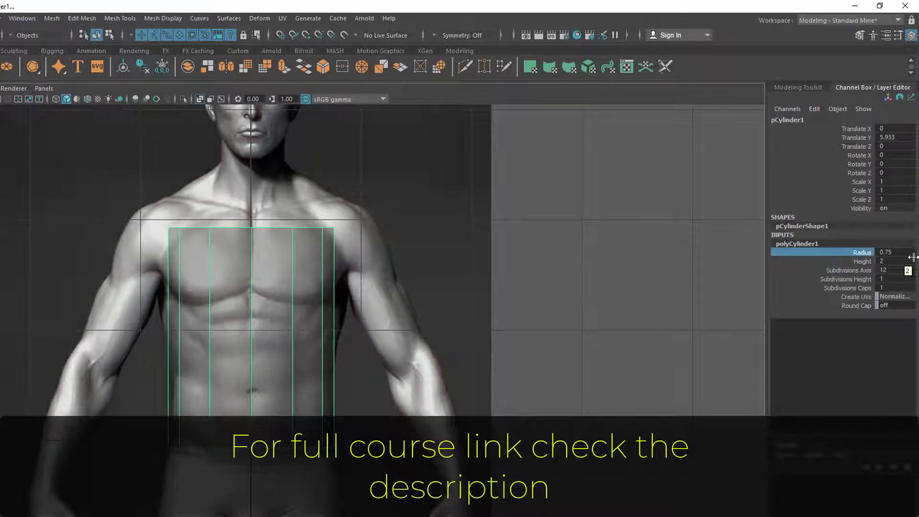
mouse_move(407, 329)
middle_mouse_down()
mouse_move(417, 329)
mouse_move(409, 338)
middle_mouse_up()
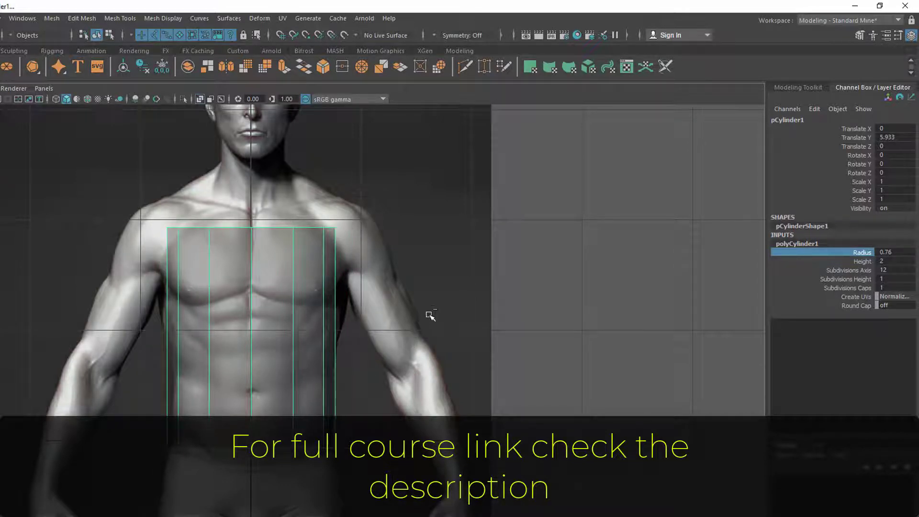
middle_click_drag(475, 320, 464, 331)
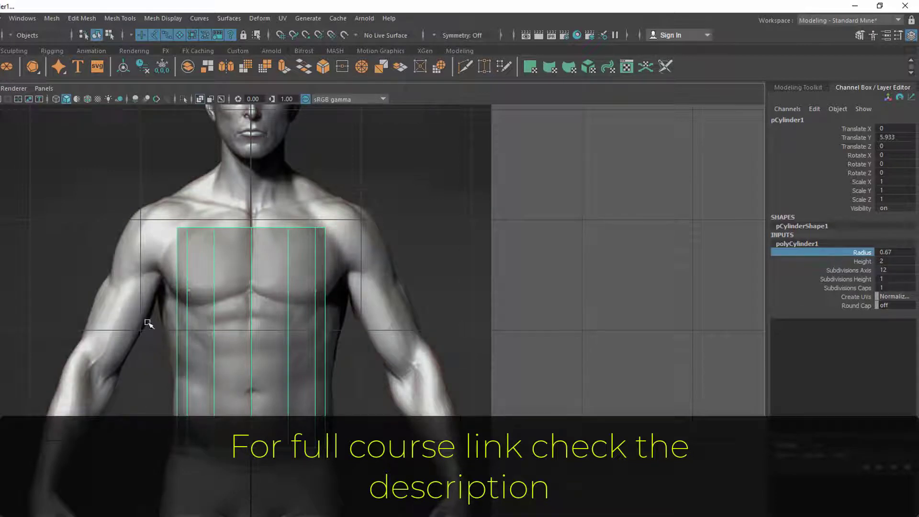
- Set the cylinder's Height to 2.78 so it spans from the neck base to the hips
left_click(855, 260)
middle_click_drag(414, 283, 455, 277)
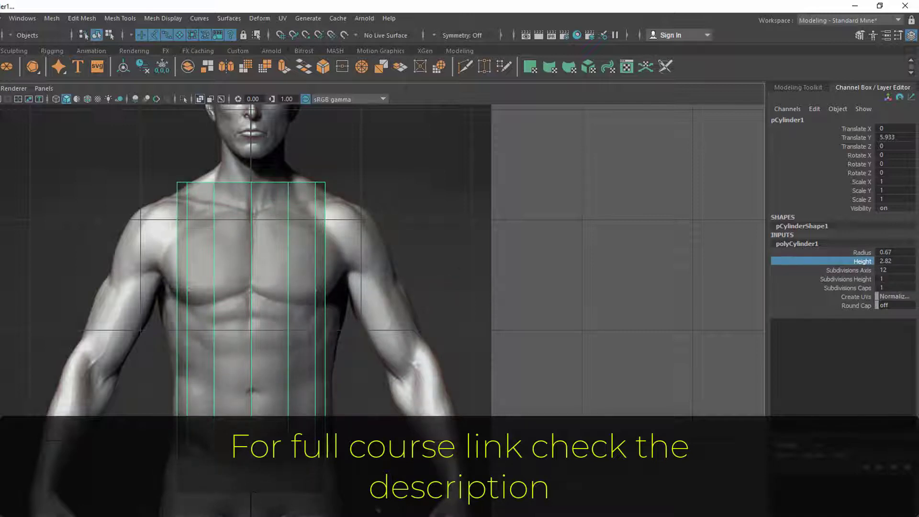
middle_click_drag(403, 469, 411, 382, "alt")
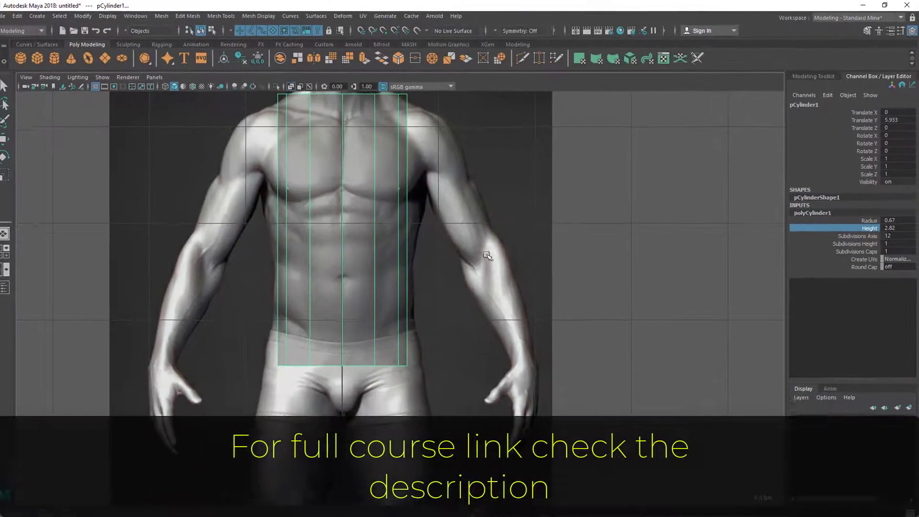
middle_click_drag(423, 293, 412, 352, "alt")
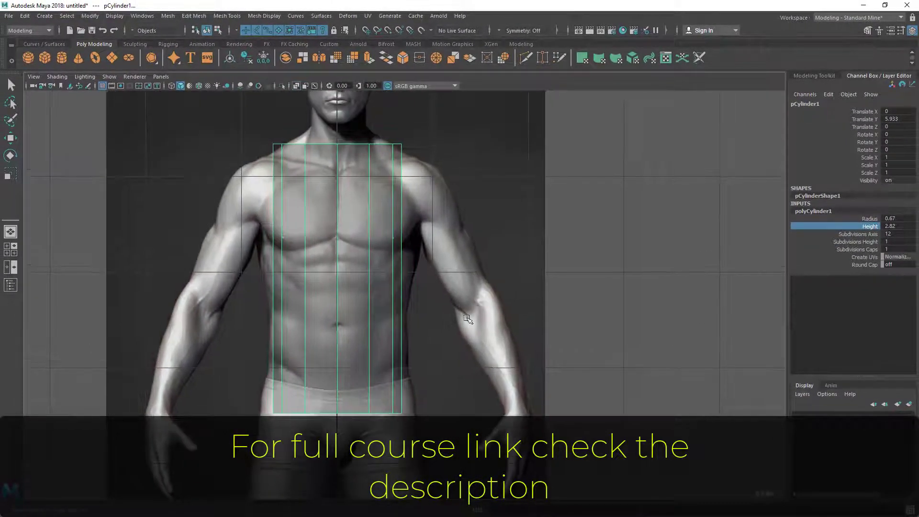
middle_click_drag(467, 310, 466, 308)
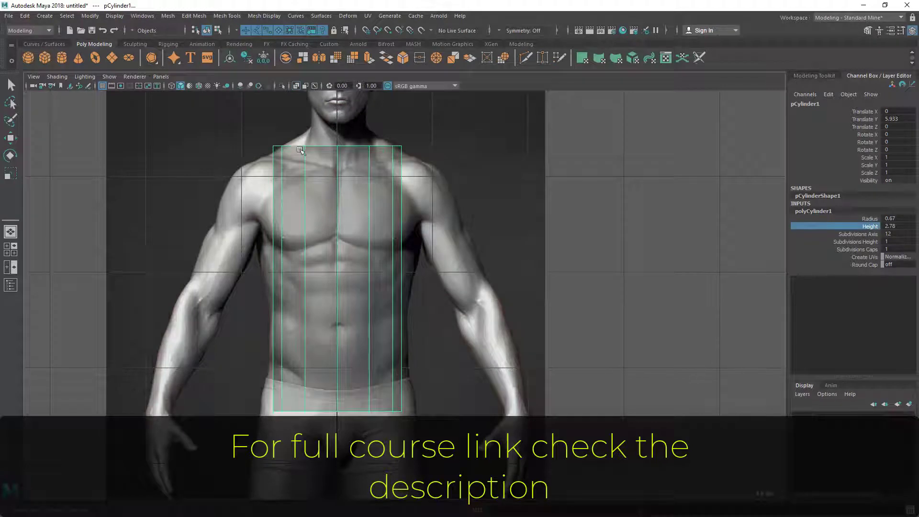
- Switch to the side view and turn on X-Ray shading to see the reference through the cylinder
scroll(438, 266, "down", 5)
key("space")
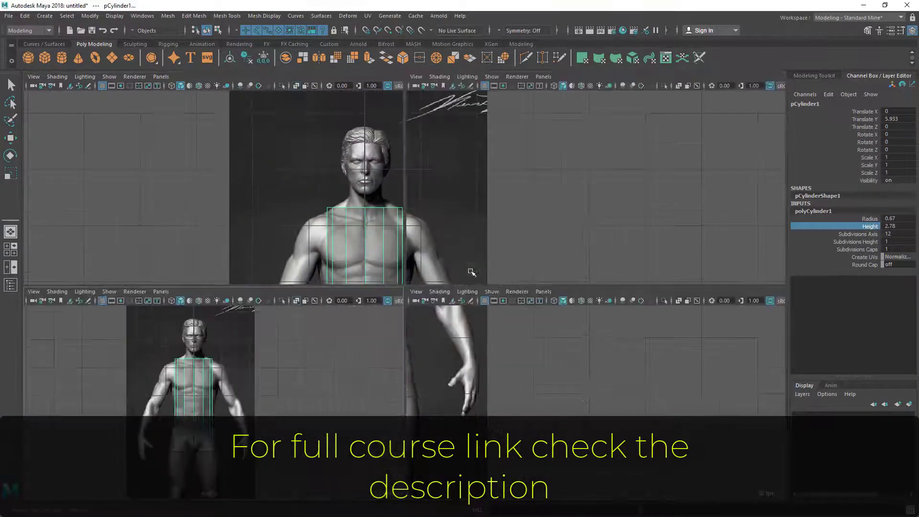
key("space")
scroll(424, 223, "up", 4)
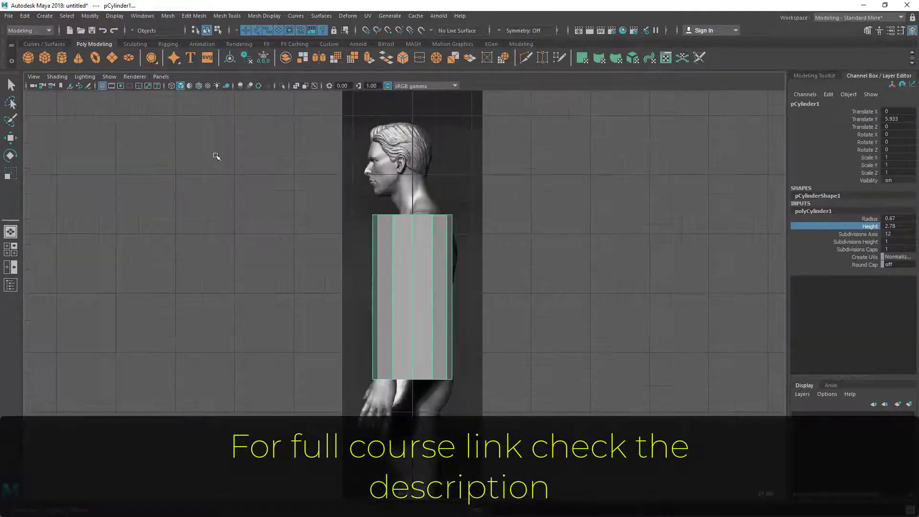
left_click(56, 77)
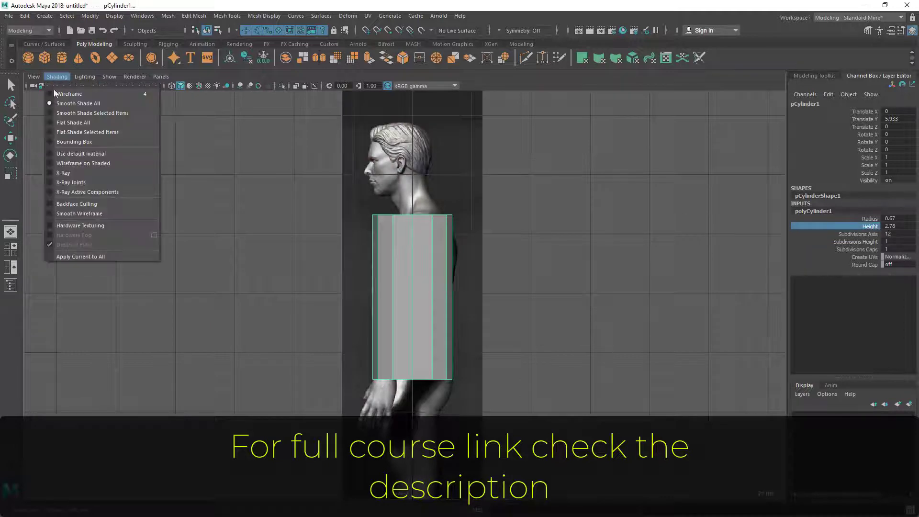
left_click(63, 173)
scroll(285, 271, "up", 3)
scroll(389, 192, "up", 2)
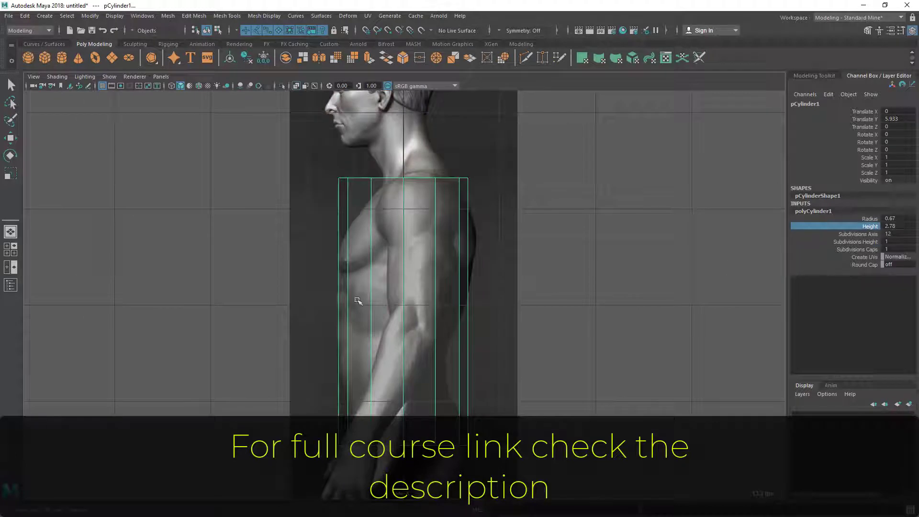
- Set the cylinder's Subdivisions Height to 4
left_click(860, 243)
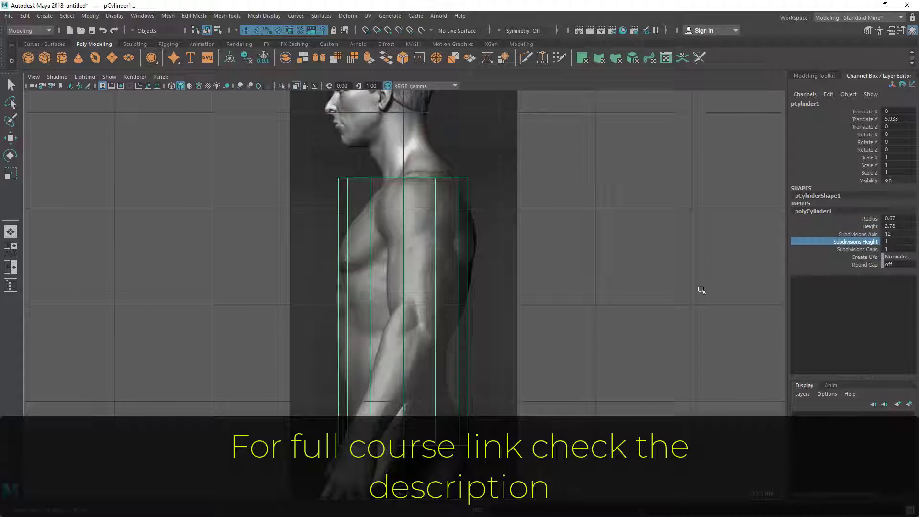
middle_click_drag(404, 288, 418, 290)
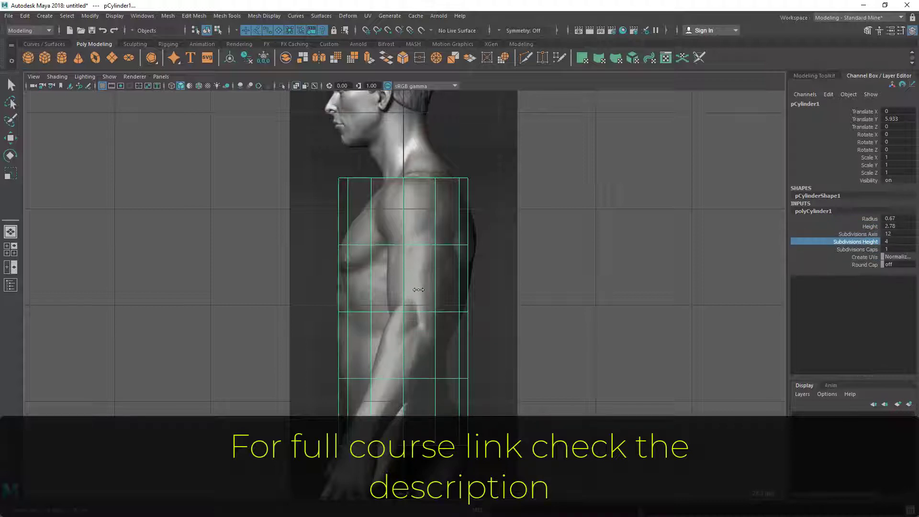
middle_click_drag(418, 290, 415, 309)
scroll(361, 236, "up", 2)
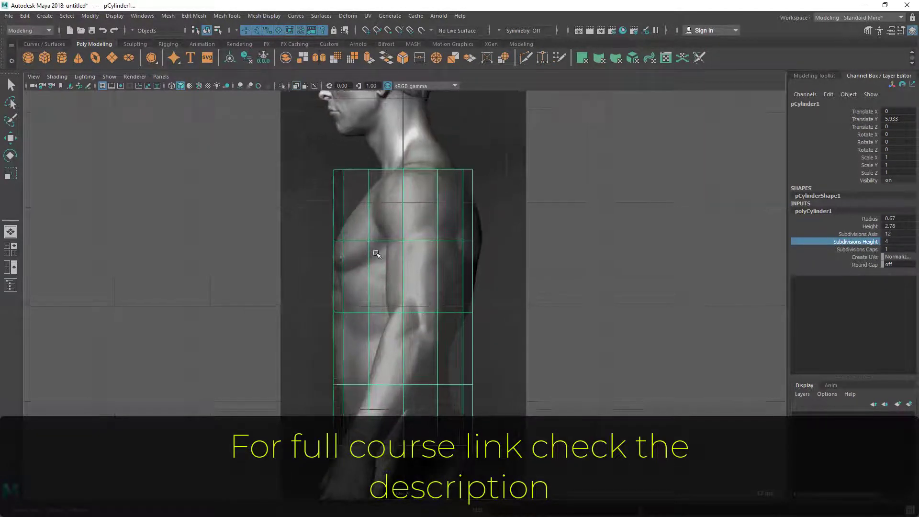
- Select the cylinder's top ring of vertices and rotate it in the side view, lower at the front, to follow the neck-base slope
middle_click_drag(362, 236, 348, 255, "alt")
right_click_drag(342, 211, 290, 199)
middle_click_drag(262, 234, 246, 242, "alt")
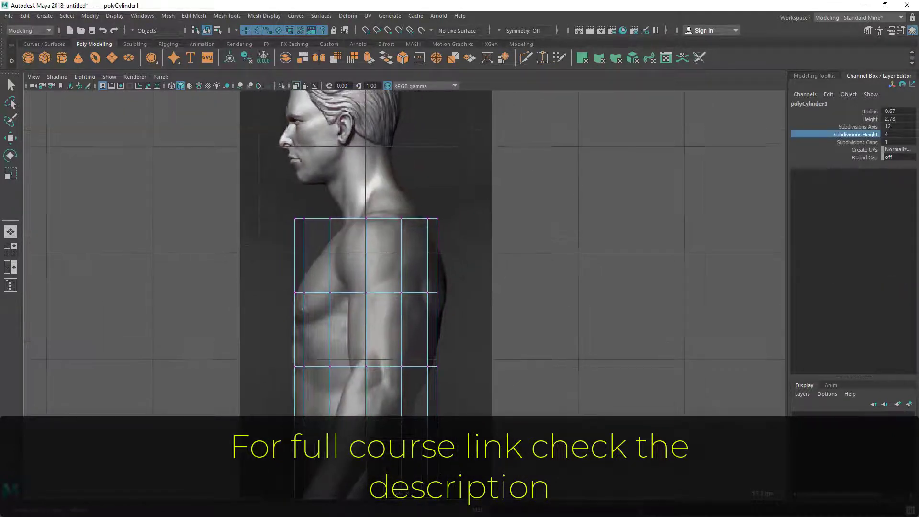
middle_click_drag(465, 253, 506, 184, "alt")
middle_click_drag(519, 241, 499, 308, "alt")
left_click_drag(270, 195, 503, 236)
key("w")
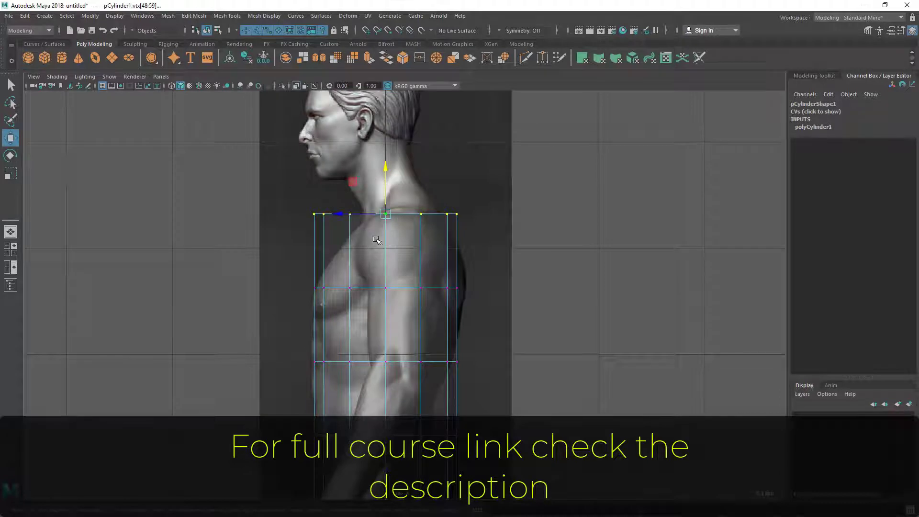
left_click(10, 155)
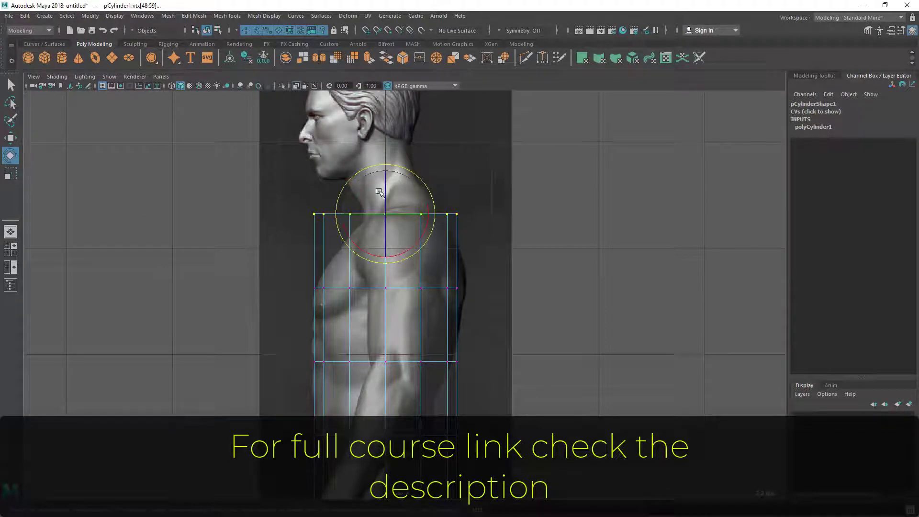
left_click_drag(359, 246, 366, 257)
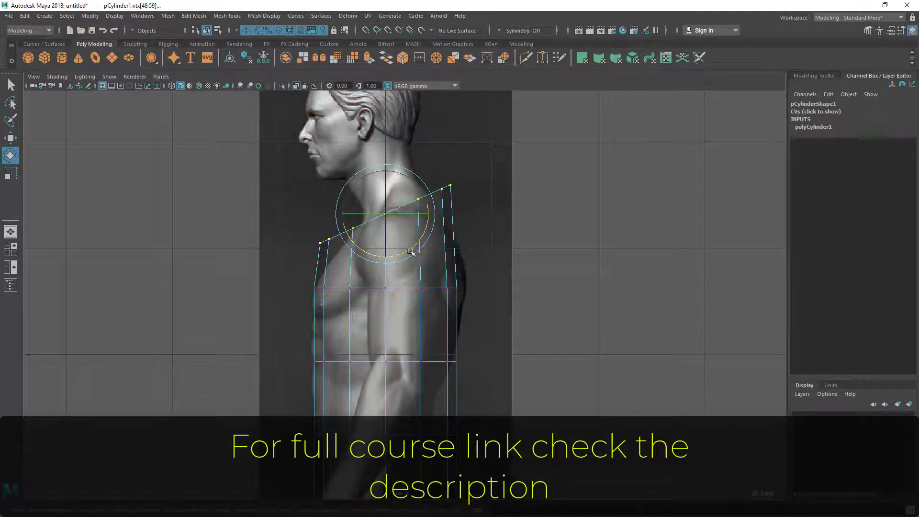
left_click_drag(412, 247, 409, 250)
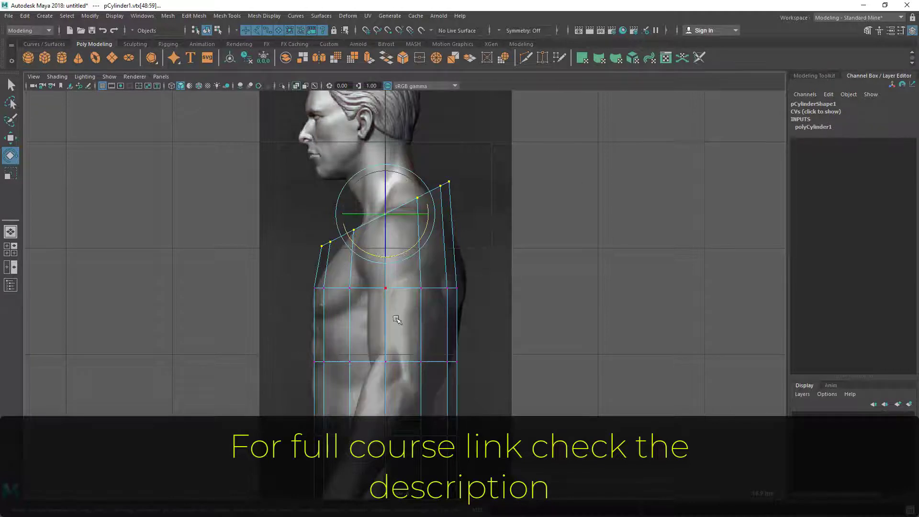
- Scale the tilted top vertex ring down uniformly in the front view to fit the base of the neck
key("space")
key("space")
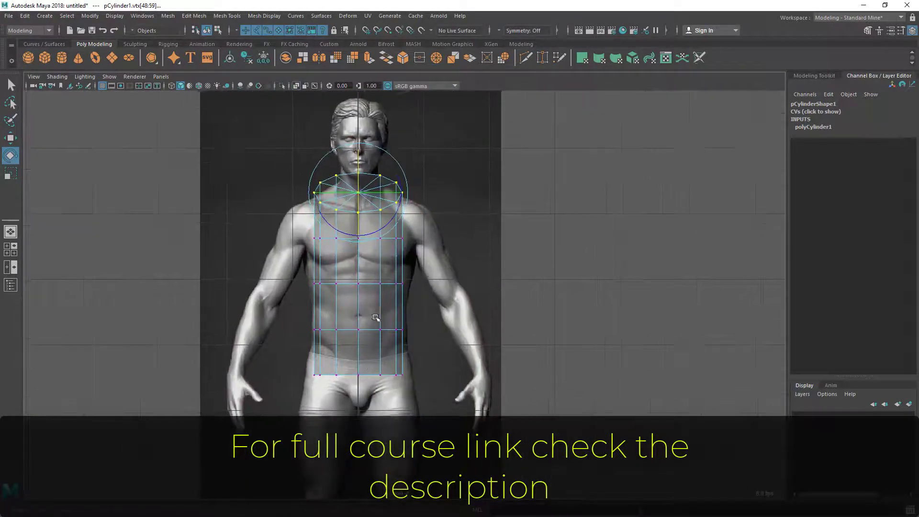
middle_click_drag(376, 318, 424, 425, "alt")
scroll(371, 382, "up", 5)
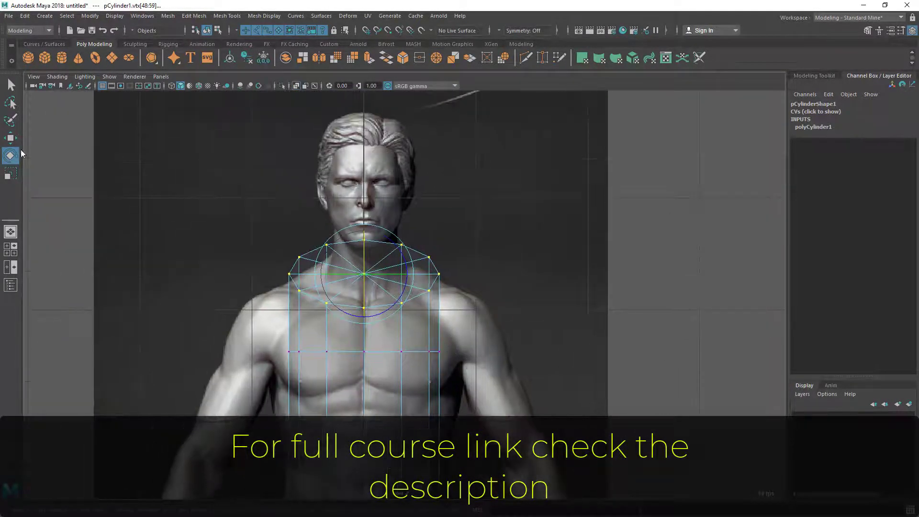
left_click(11, 172)
left_click_drag(365, 272, 318, 300)
middle_click_drag(462, 319, 458, 252, "alt")
right_click_drag(458, 251, 435, 277, "alt")
left_click_drag(434, 278, 361, 232, "alt")
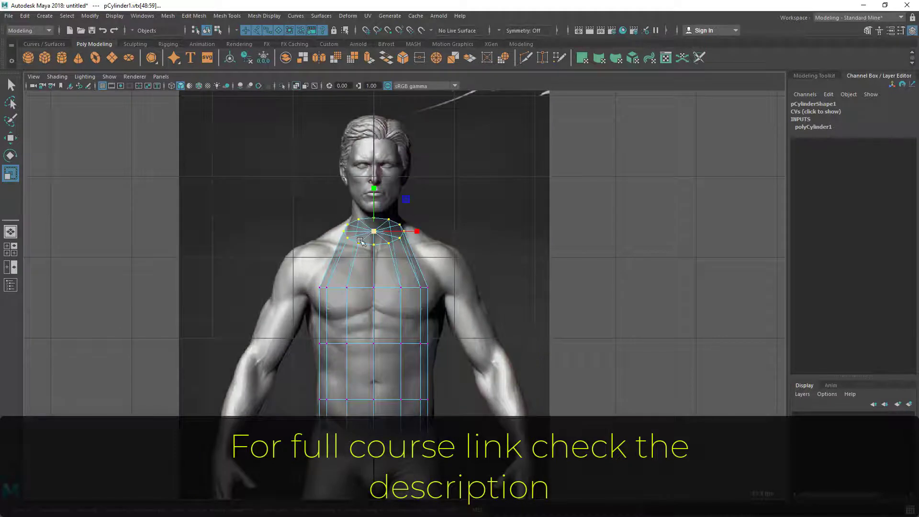
- Select the second vertex ring at chest level and scale it up to reach the armpits
scroll(345, 236, "up", 4)
middle_click_drag(291, 264, 298, 245, "alt")
left_click_drag(256, 248, 492, 294)
scroll(327, 308, "up", 1)
middle_click_drag(326, 309, 328, 286, "alt")
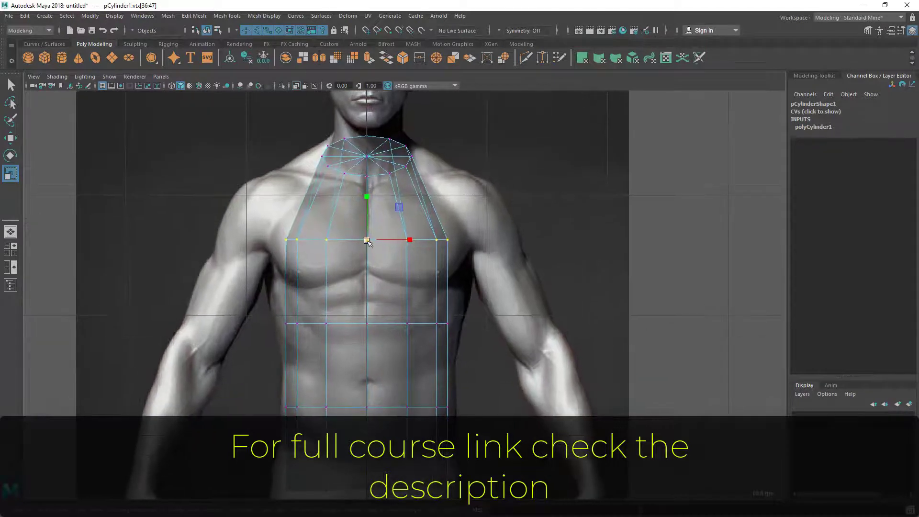
left_click_drag(367, 240, 392, 245)
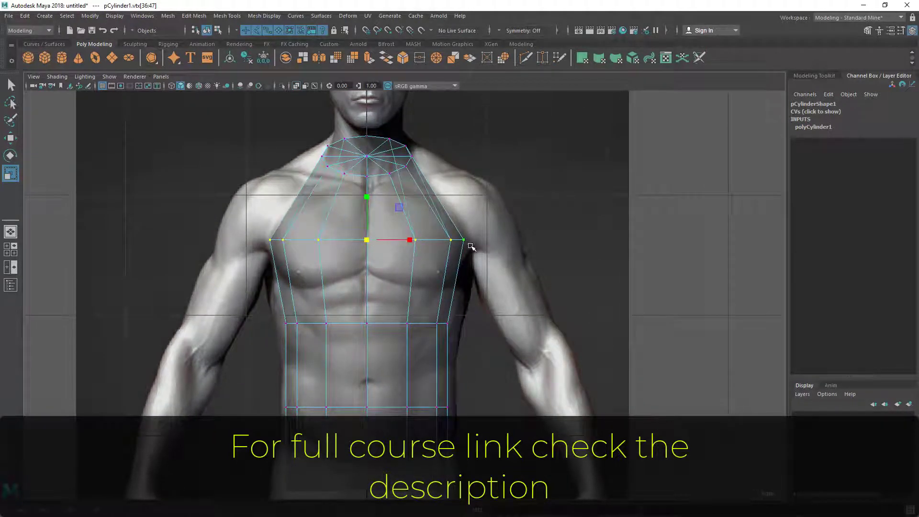
- Scale up the middle vertex ring to the ribcage width, and slightly enlarge the bottom ring at the hips
middle_click_drag(398, 305, 388, 264, "alt")
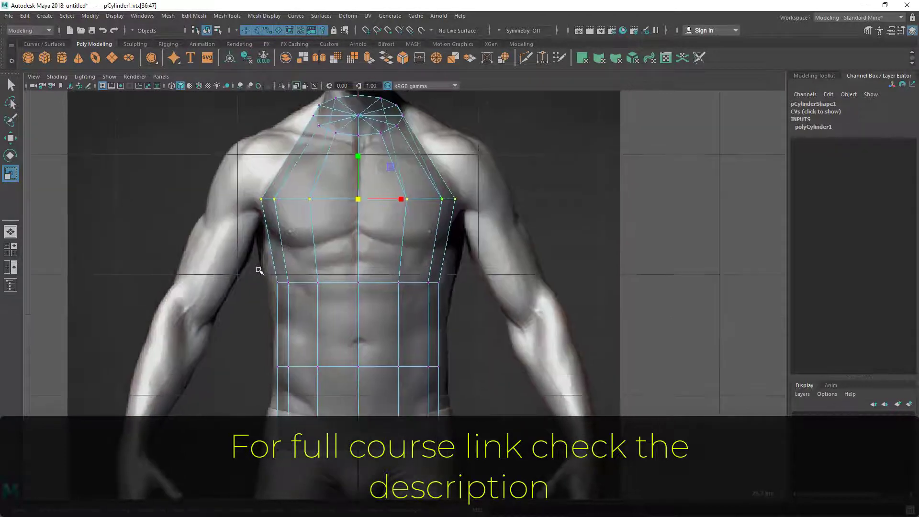
left_click_drag(253, 263, 517, 312)
left_click_drag(363, 287, 367, 286)
middle_click_drag(388, 341, 384, 275, "alt")
left_click_drag(226, 353, 500, 402)
left_click_drag(366, 383, 377, 384)
- Select the chest-level vertex ring in the side view and rotate it so it sits lower at the front than at the back
middle_click_drag(378, 236, 366, 332, "alt")
right_click_drag(366, 332, 372, 332, "alt")
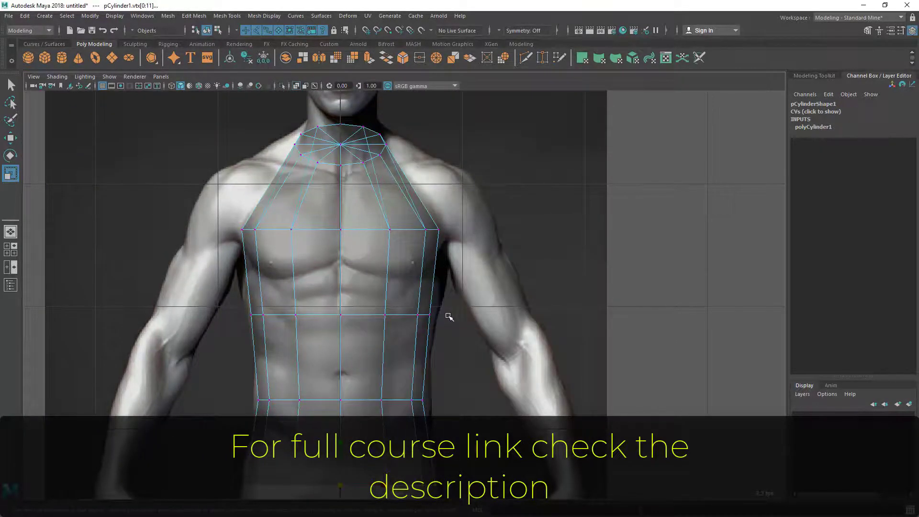
key("space")
key("space")
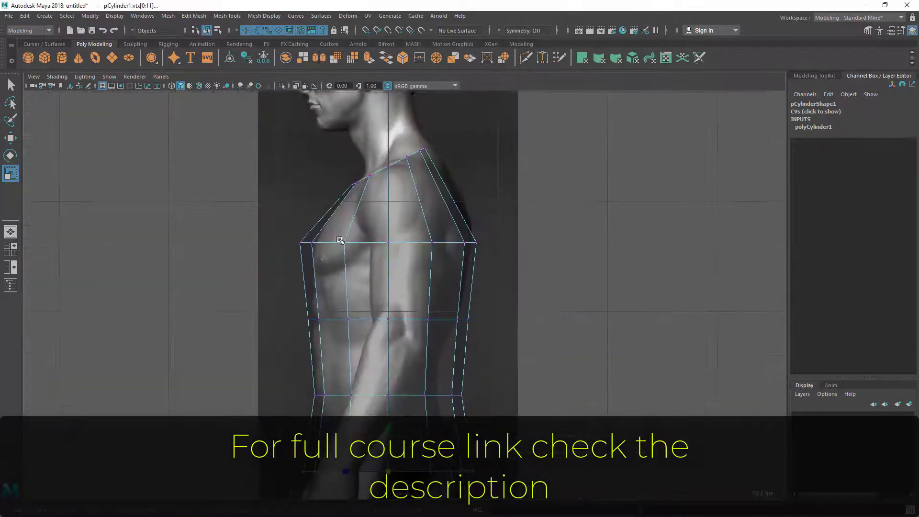
left_click_drag(249, 239, 530, 287)
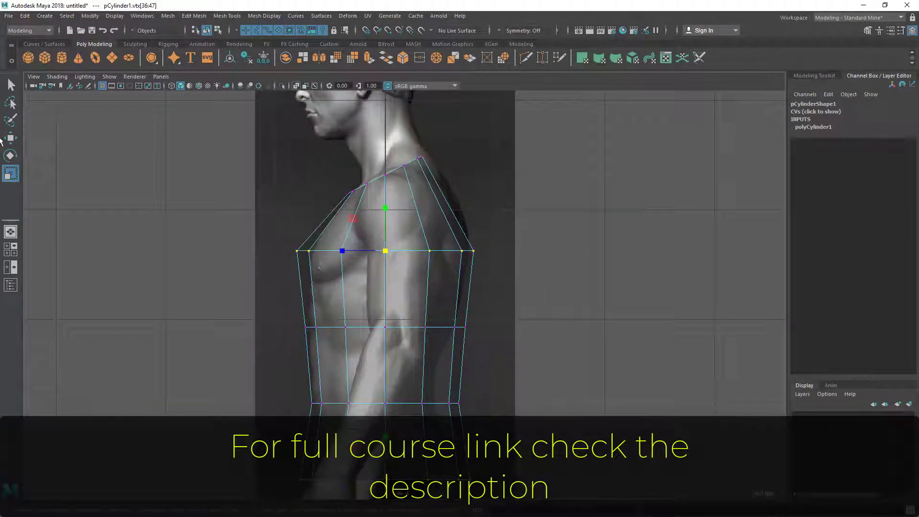
left_click(10, 156)
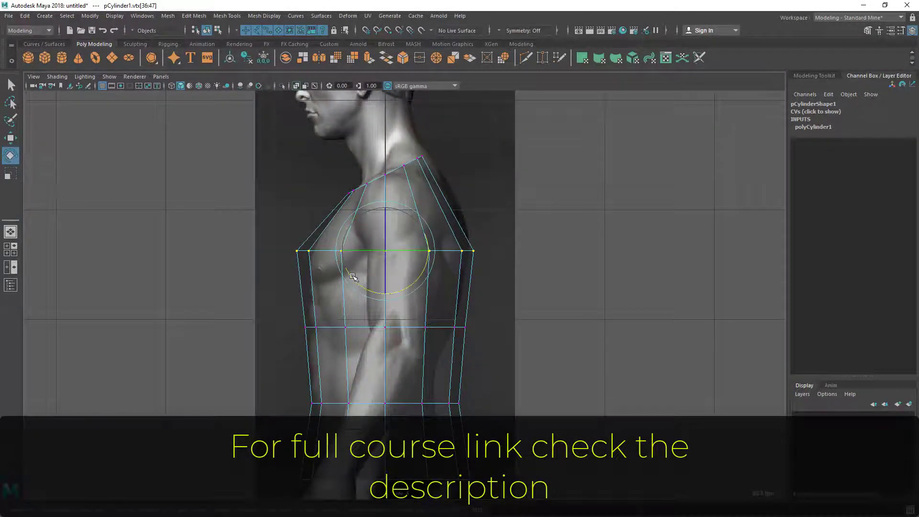
left_click_drag(352, 278, 358, 285)
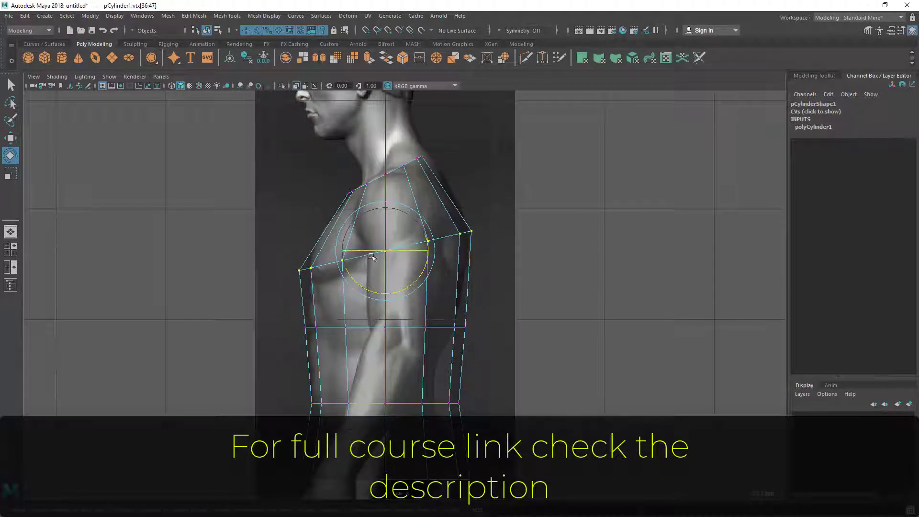
- Scale the tilted chest ring down in depth to fit the chest and back outline in the side view
left_click(12, 175)
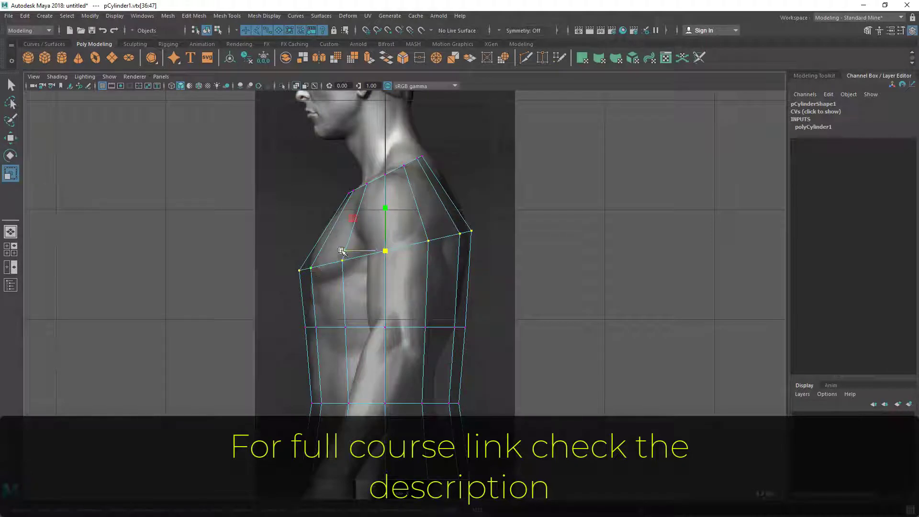
mouse_move(340, 251)
left_mouse_down()
mouse_move(366, 254)
mouse_move(355, 253)
left_mouse_up()
key("ctrl+z")
left_click_drag(346, 250, 346, 251)
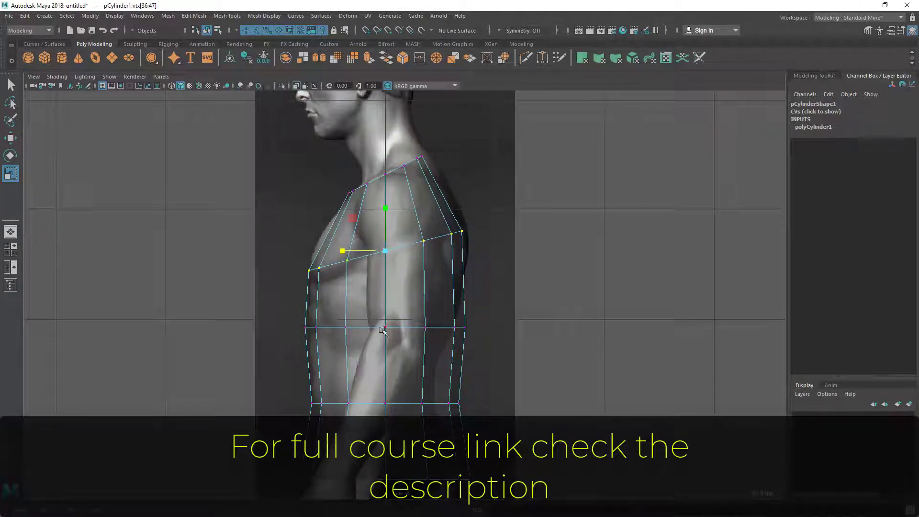
- Select the middle vertex ring, reduce its depth and shift it forward to match the ribcage and back in the side view
left_click_drag(282, 304, 507, 354)
left_click_drag(385, 327, 375, 333)
key("space")
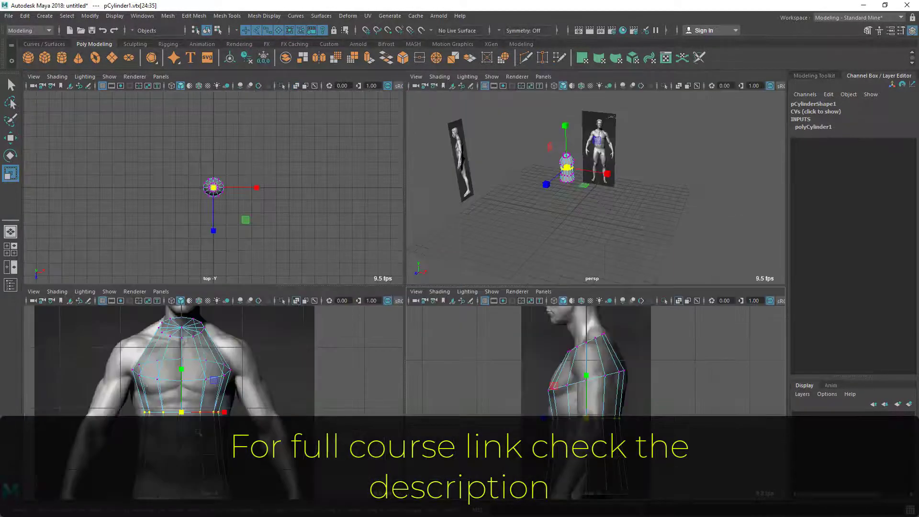
key("space")
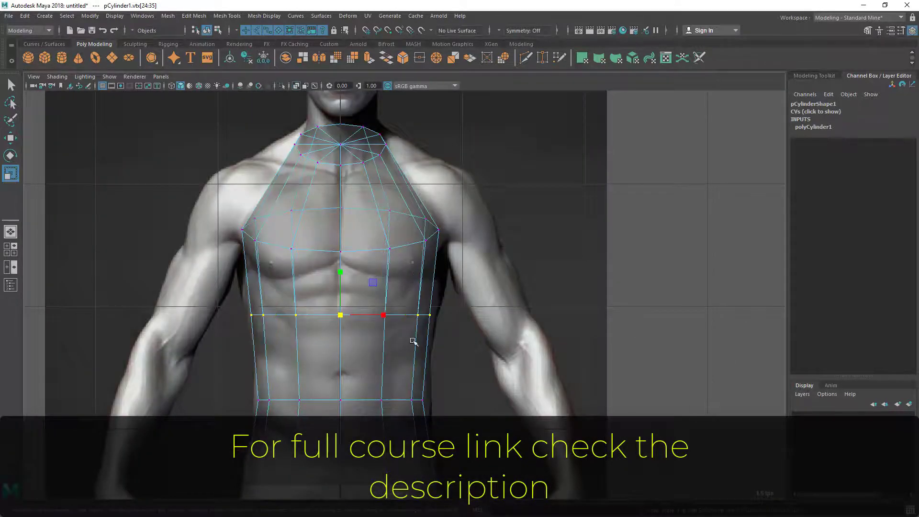
key("space")
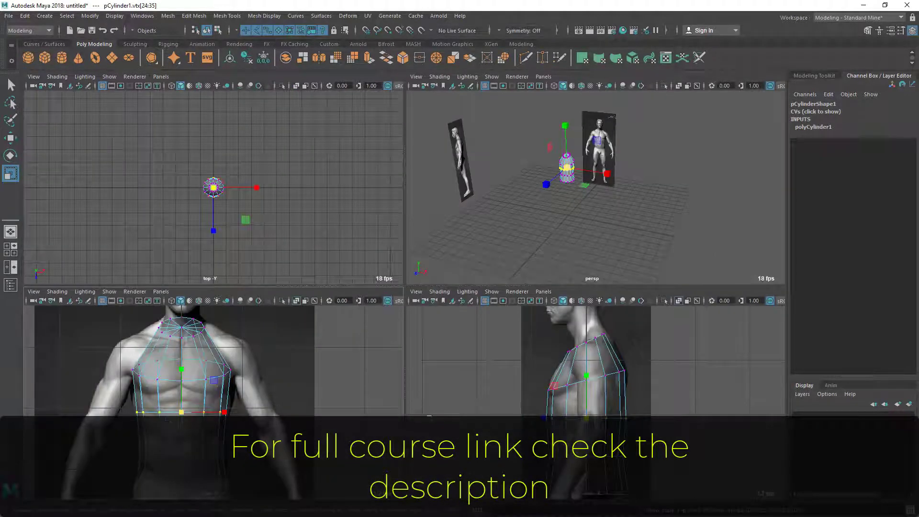
key("space")
left_click_drag(342, 327, 334, 335)
key("w")
- Select the waist vertex ring, scale it narrower in depth and move it forward to follow the side reference
left_click_drag(300, 380, 498, 408)
key("e")
key("r")
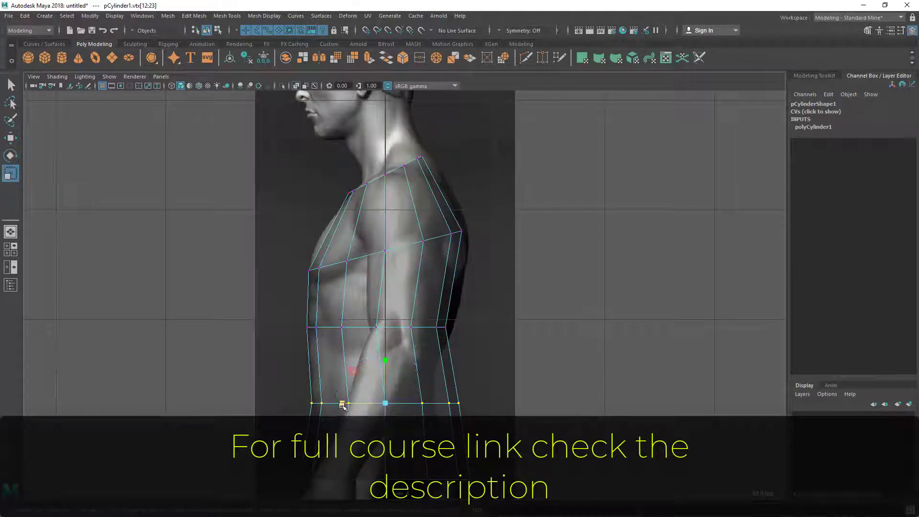
left_click_drag(342, 405, 328, 410)
key("w")
middle_click_drag(497, 394, 402, 343, "alt")
- Rotate the waist ring in the side view so it is slightly lower at the front, and fine-tune its depth position
key("e")
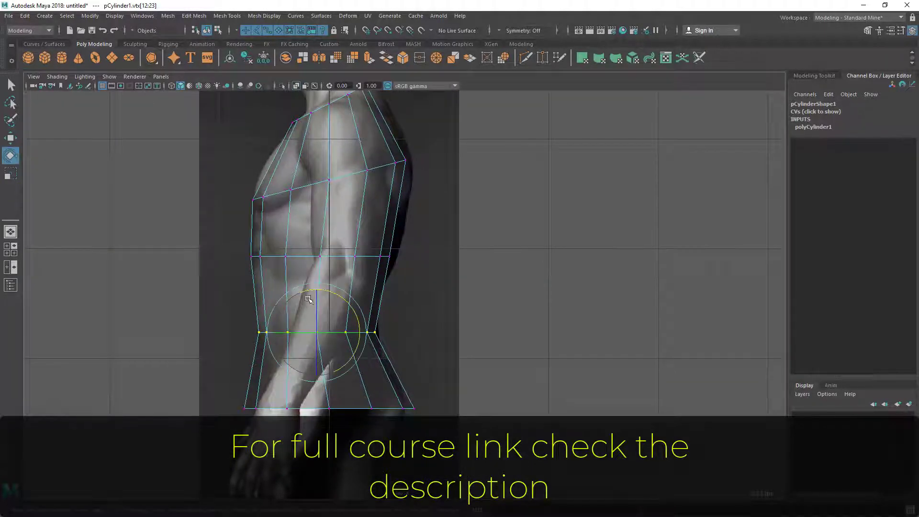
left_click_drag(309, 290, 303, 294)
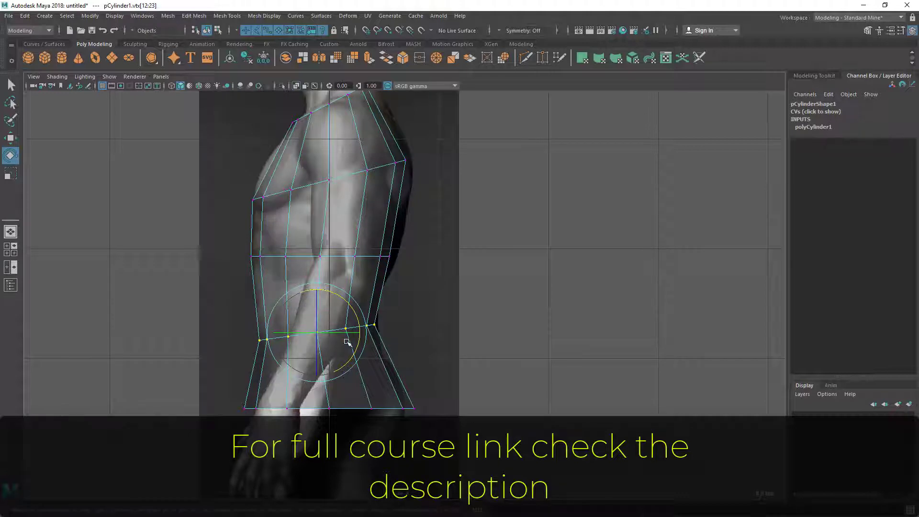
key("w")
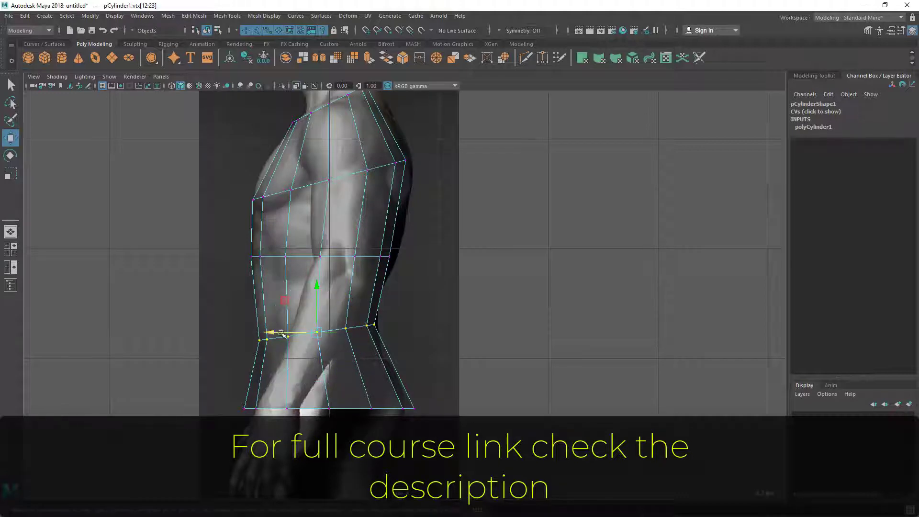
left_click_drag(282, 333, 284, 334)
- Select the bottom hip ring, rotate it in the side view to tilt it, and clear the selection
left_click_drag(217, 383, 433, 414)
key("e")
left_click_drag(308, 375, 300, 409)
key("r")
key("w")
left_click(483, 334)
scroll(483, 334, "down", 3)
middle_click_drag(483, 333, 533, 335, "alt")
key("space")
key("space")
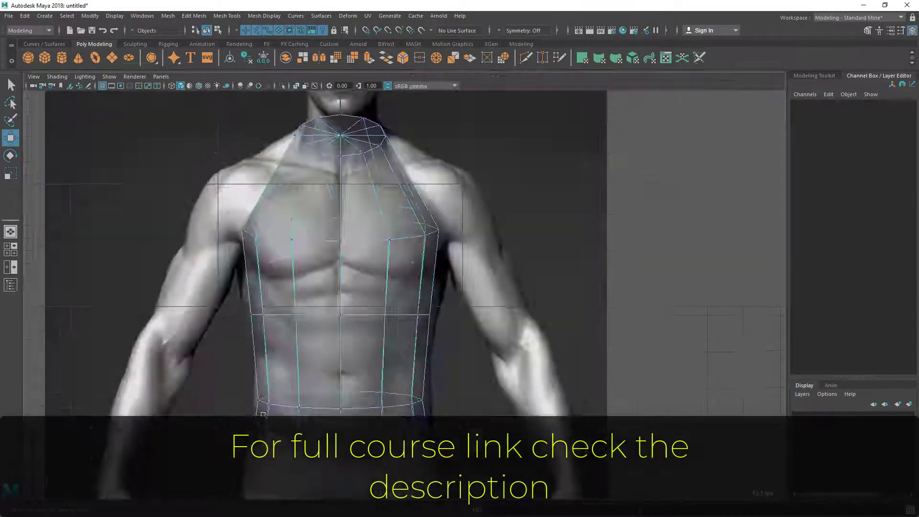
- Select the chest ring in the front view and move it slightly down to the armpits
mouse_move(405, 355)
middle_mouse_down("alt")
mouse_move(401, 325)
mouse_move(395, 367)
middle_mouse_up("alt")
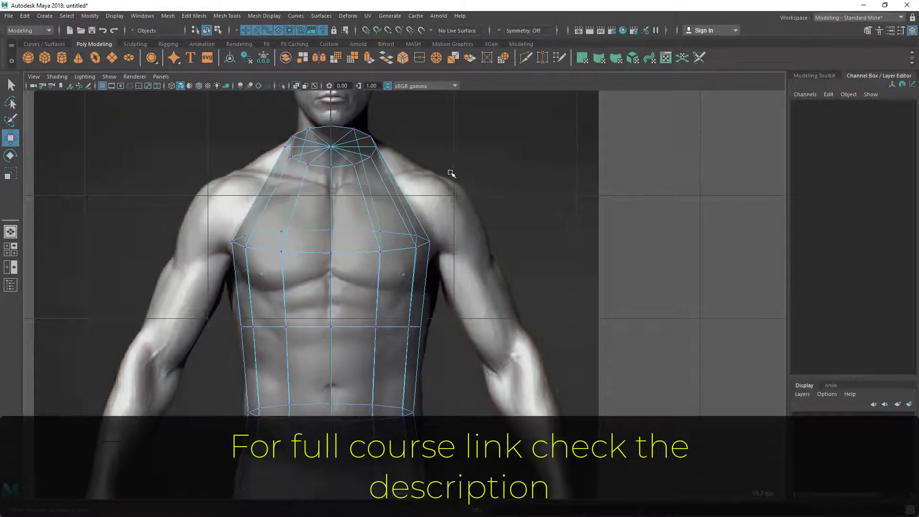
right_click_drag(416, 232, 433, 233, "alt")
scroll(416, 283, "down", 2)
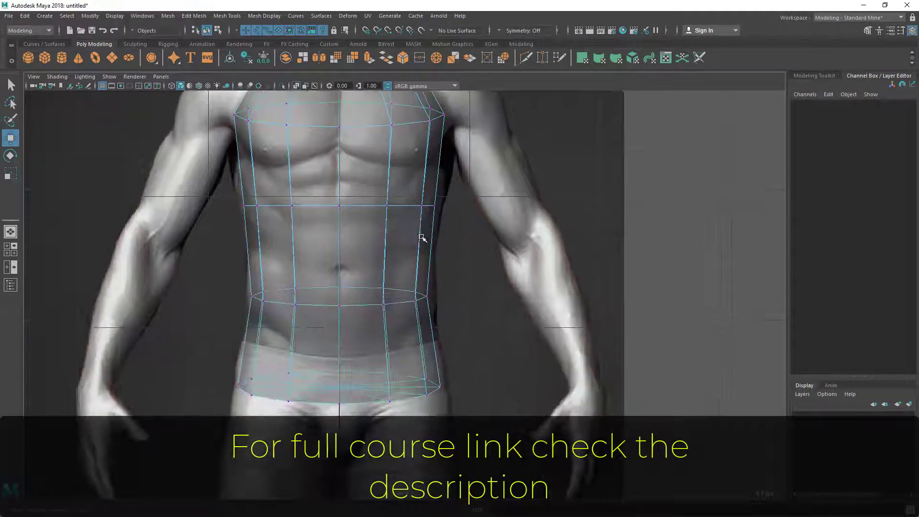
scroll(345, 391, "up", 2)
middle_click_drag(361, 129, 337, 324, "alt")
right_click_drag(337, 324, 351, 322, "alt")
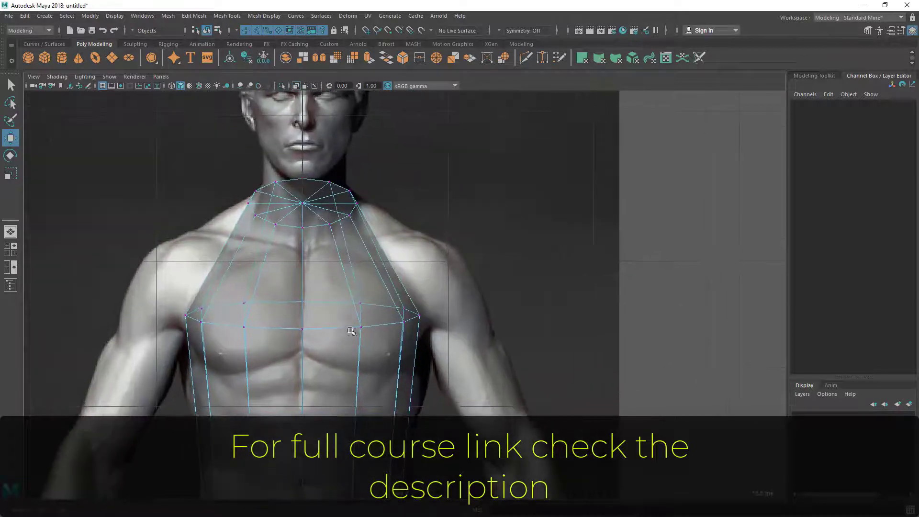
middle_click_drag(351, 322, 355, 309, "alt")
left_click_drag(155, 249, 440, 321)
left_click_drag(503, 250, 182, 336)
left_click_drag(307, 259, 307, 270)
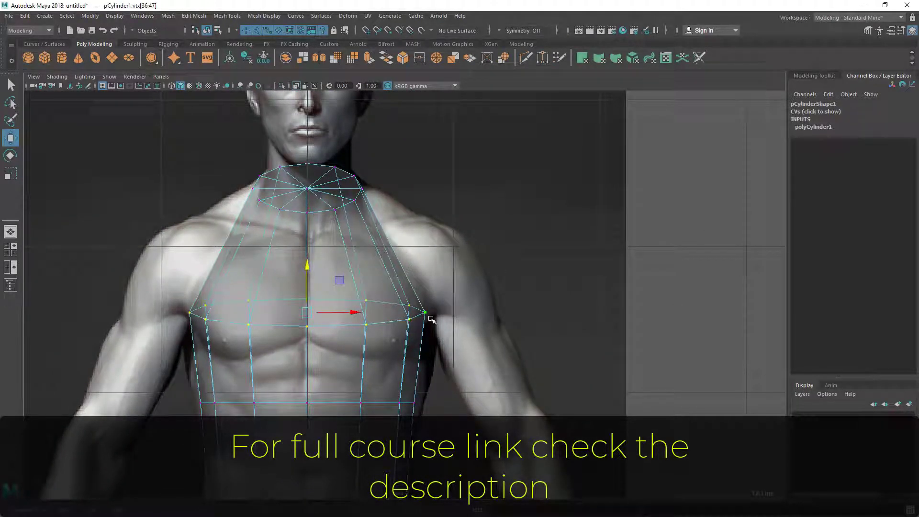
scroll(387, 228, "up", 1)
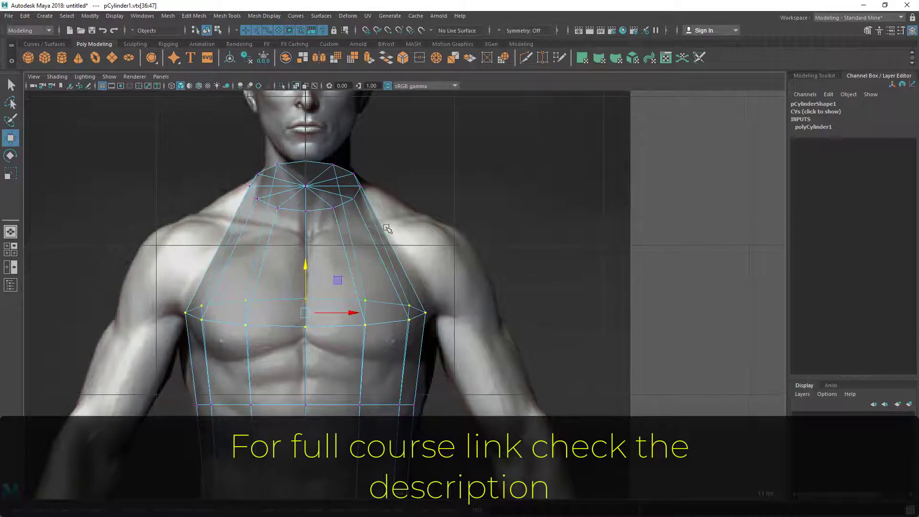
- Insert an edge loop around the upper chest, between the neck ring and the chest ring, with Insert Edge Loop
left_click(197, 17)
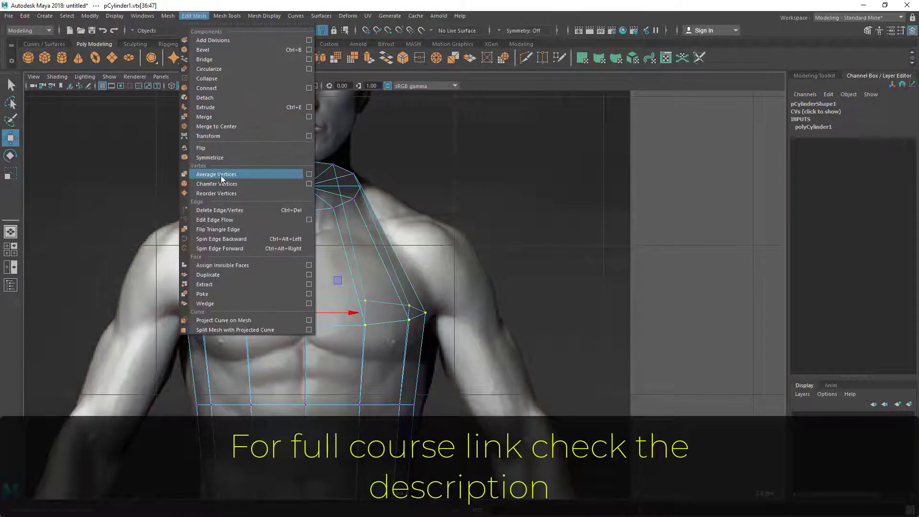
left_click(227, 17)
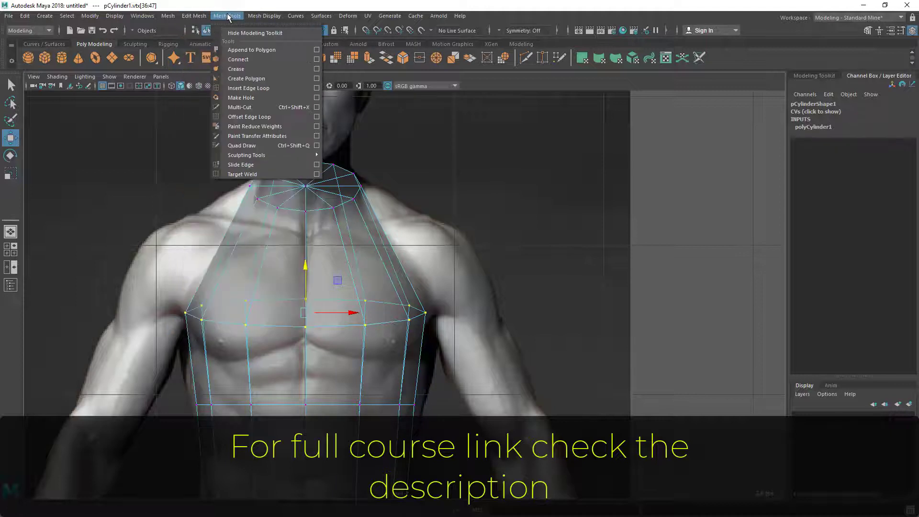
left_click(245, 91)
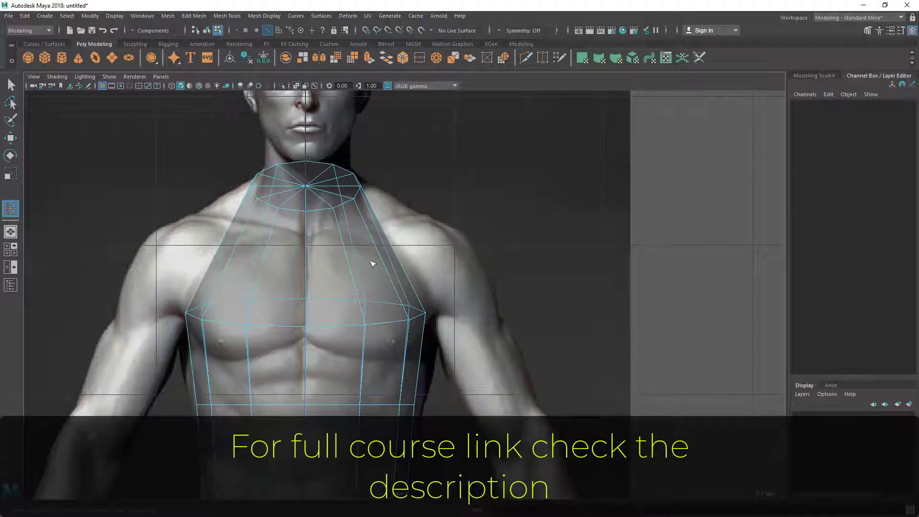
left_click(341, 236)
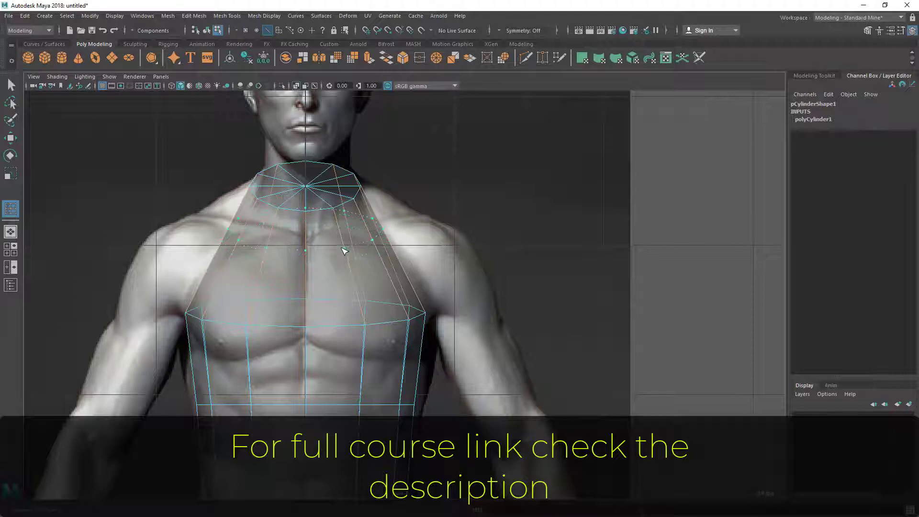
left_click(344, 247)
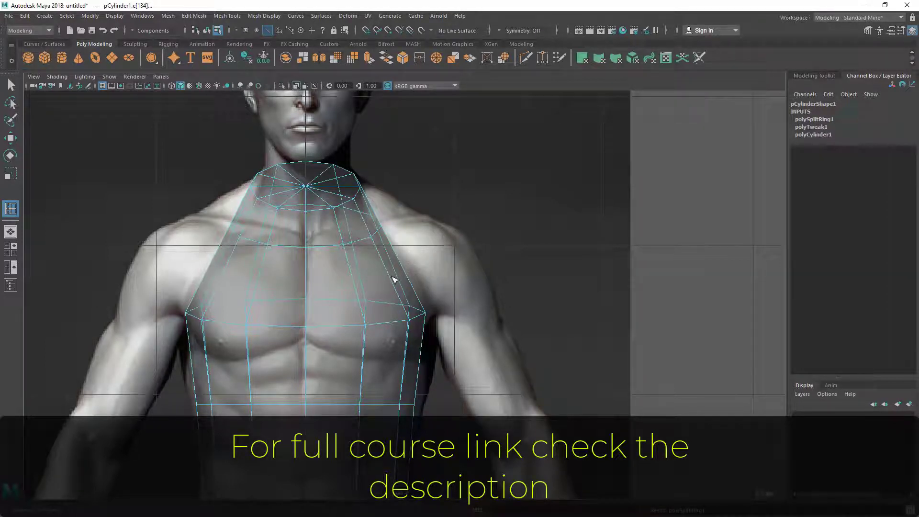
- Bring the torso mesh up close in the perspective view and turn off X-Ray shading there
key("space")
left_click_drag(420, 298, 421, 245)
right_click_drag(394, 238, 396, 283, "alt")
left_click_drag(397, 284, 395, 268, "alt")
middle_click_drag(395, 268, 445, 385, "alt")
right_click_drag(370, 330, 400, 340, "alt")
left_click_drag(400, 340, 332, 306, "alt")
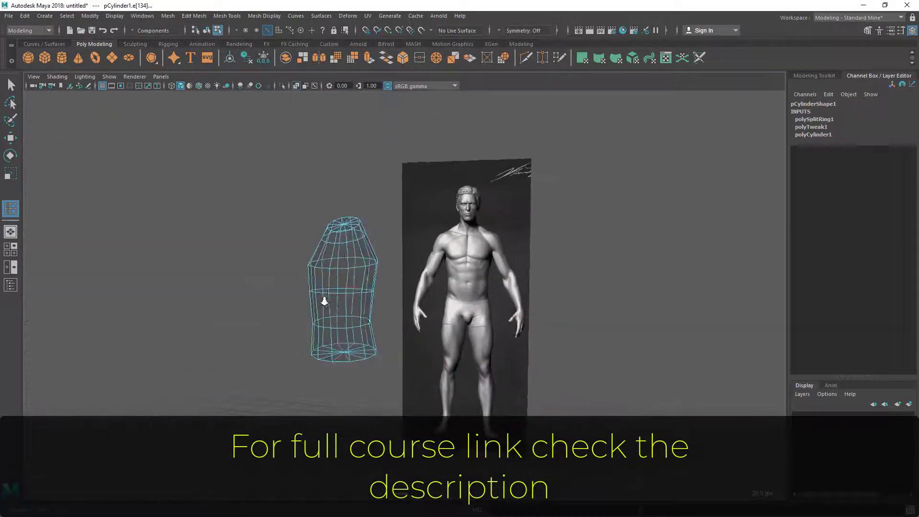
right_click_drag(332, 306, 410, 331, "alt")
left_click_drag(411, 331, 285, 157, "alt")
left_click(57, 77)
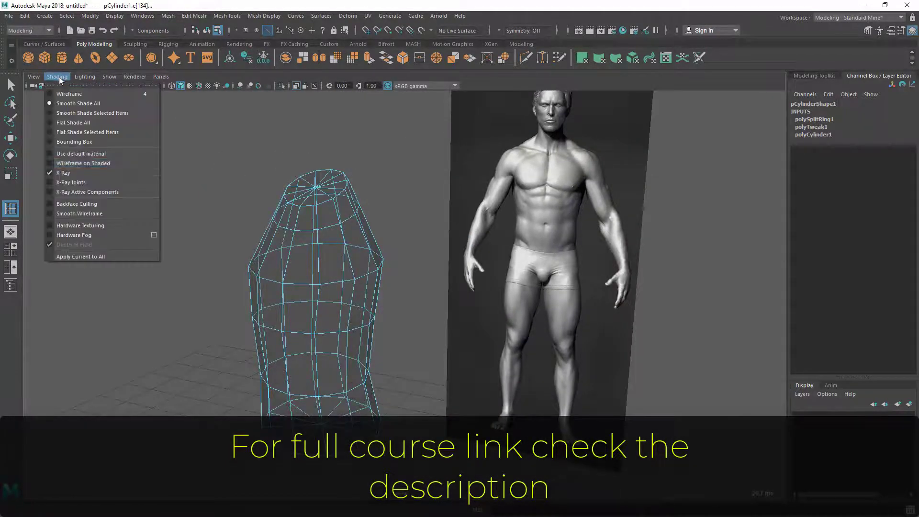
left_click(71, 174)
- Undo a trial edge loop above the chest ring and enable Insert with edge flow in the Insert Edge Loop settings
left_click_drag(341, 298, 322, 283, "alt")
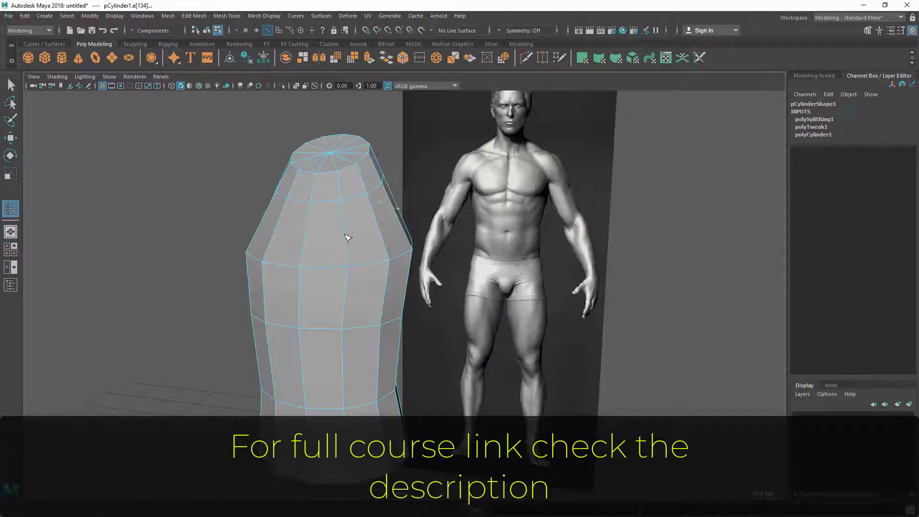
left_click(345, 235)
key("ctrl+z")
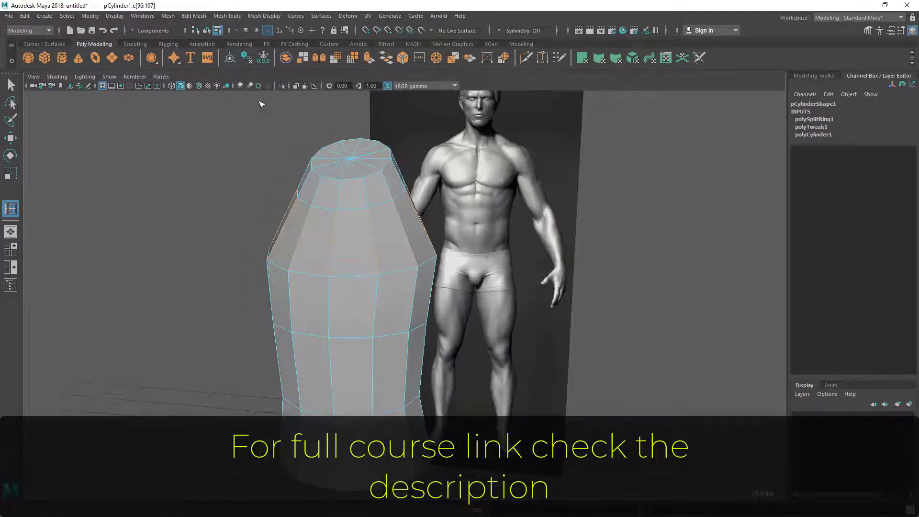
left_click(194, 16)
mouse_move(219, 19)
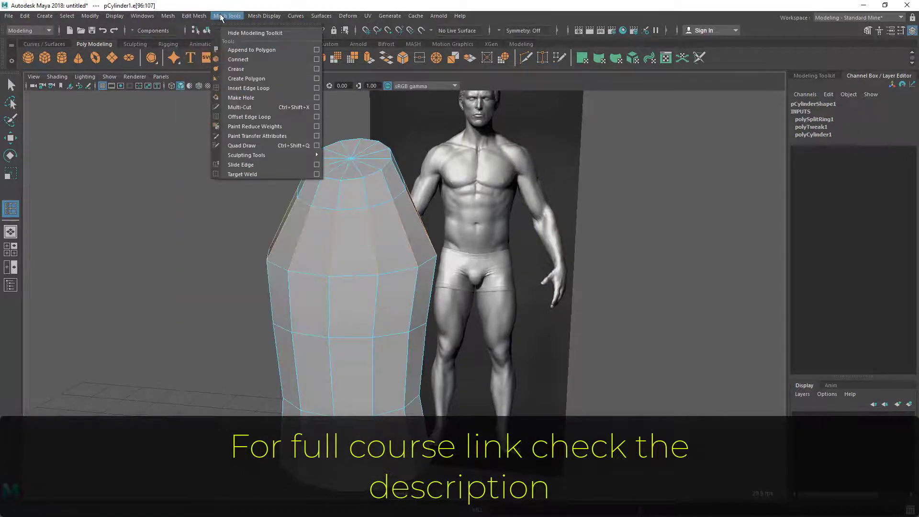
left_click(318, 88)
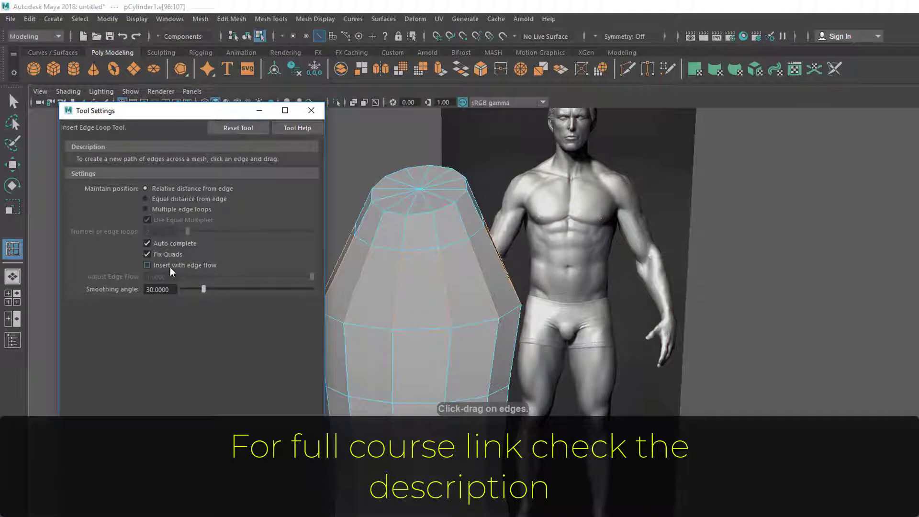
left_click(171, 266)
- Try an edge loop with edge flow between the upper-chest loop and the chest ring, and undo it
middle_click_drag(509, 247, 559, 271, "alt")
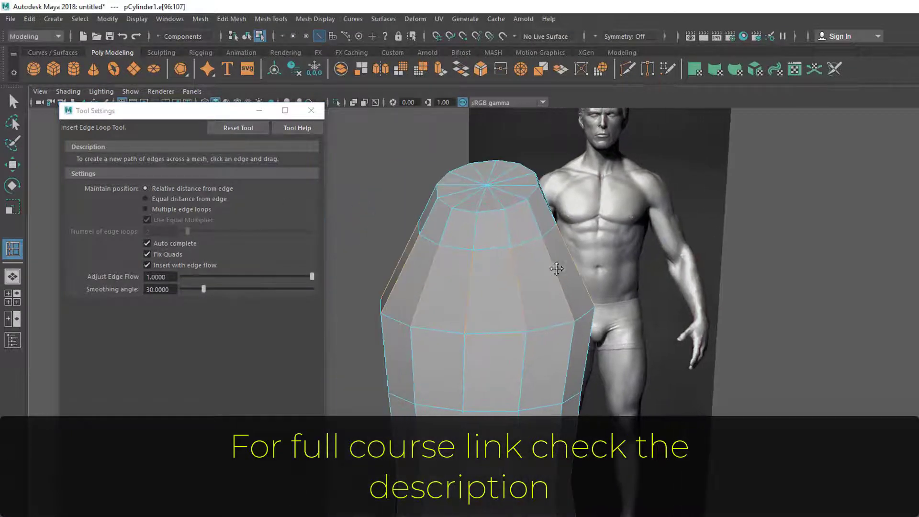
scroll(523, 277, "up", 2)
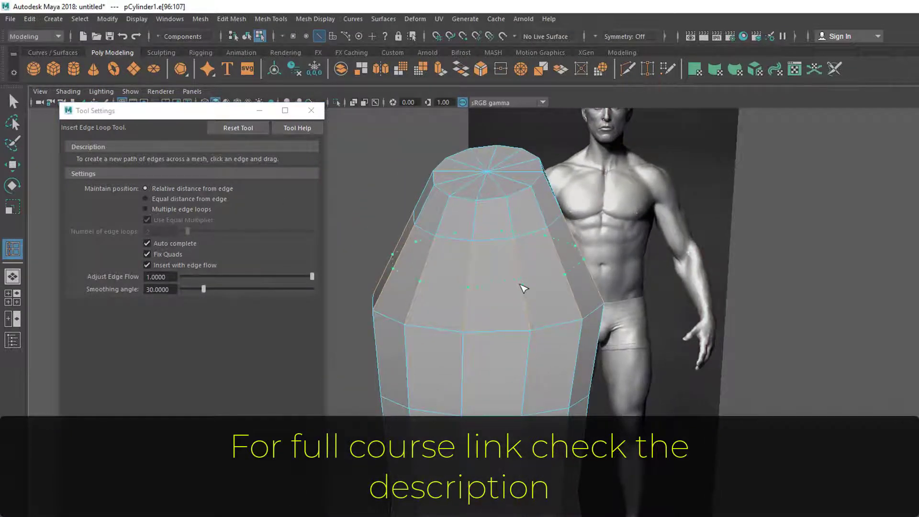
left_click(520, 284)
left_click_drag(610, 306, 624, 331, "alt")
scroll(626, 344, "up", 2)
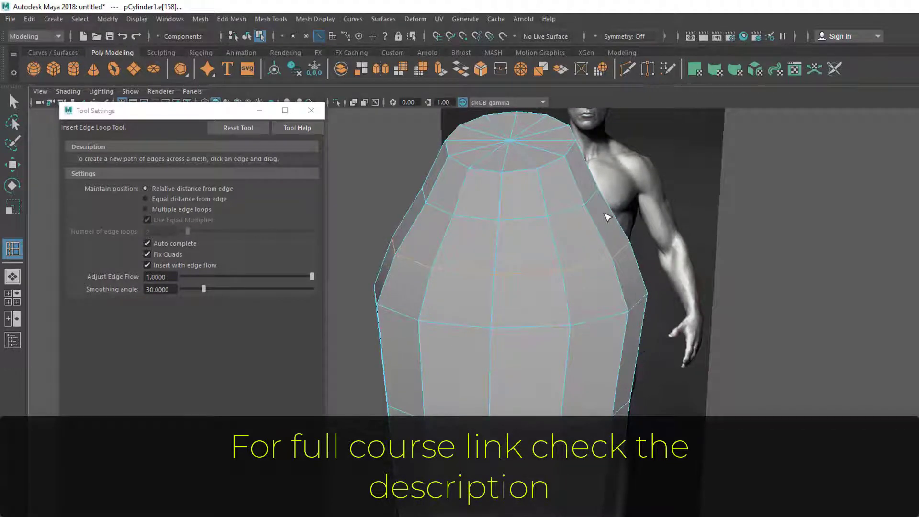
key("ctrl+z")
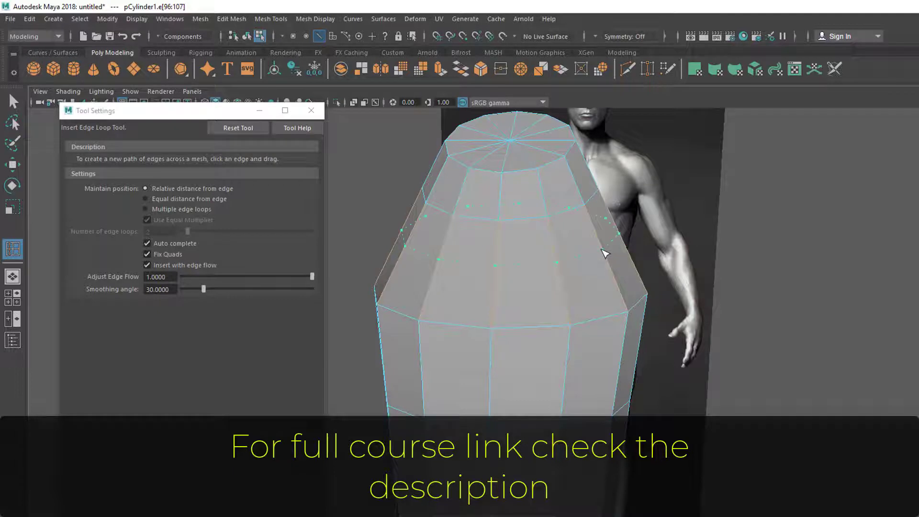
- Insert an edge loop with edge flow between the upper-chest loop and the chest ring, and close the tool settings
left_click(604, 254)
key("ctrl+z")
left_click(607, 257)
left_click_drag(608, 307, 486, 310, "alt")
middle_click_drag(486, 310, 577, 311, "alt")
scroll(391, 237, "down", 3)
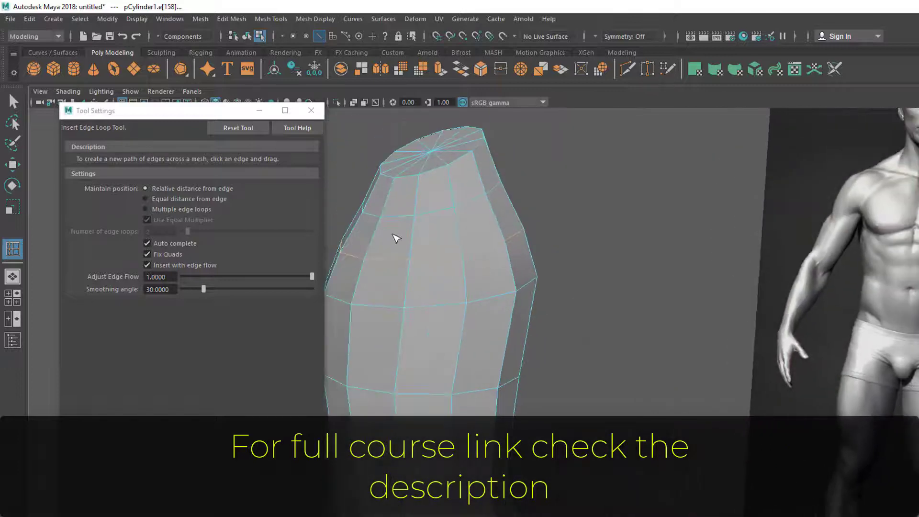
scroll(400, 245, "up", 1)
middle_click_drag(400, 245, 479, 250, "alt")
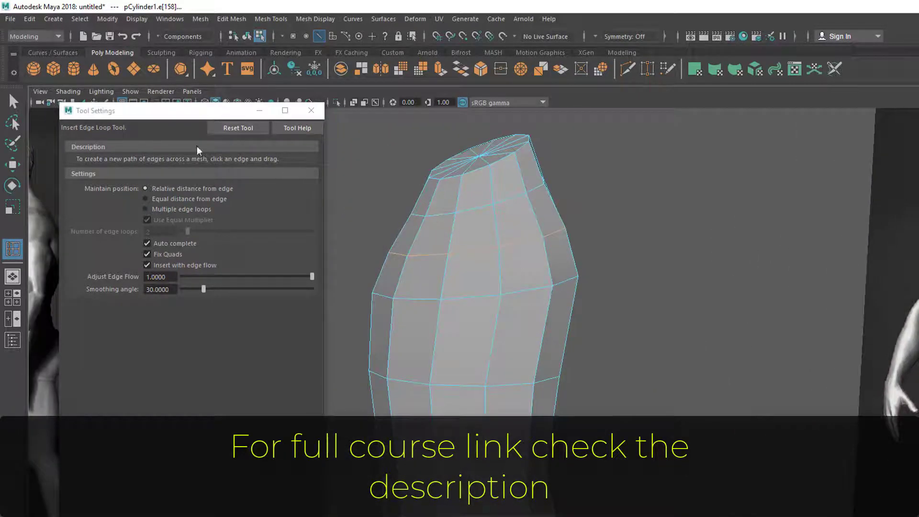
left_click(312, 110)
left_click_drag(432, 208, 478, 221, "alt")
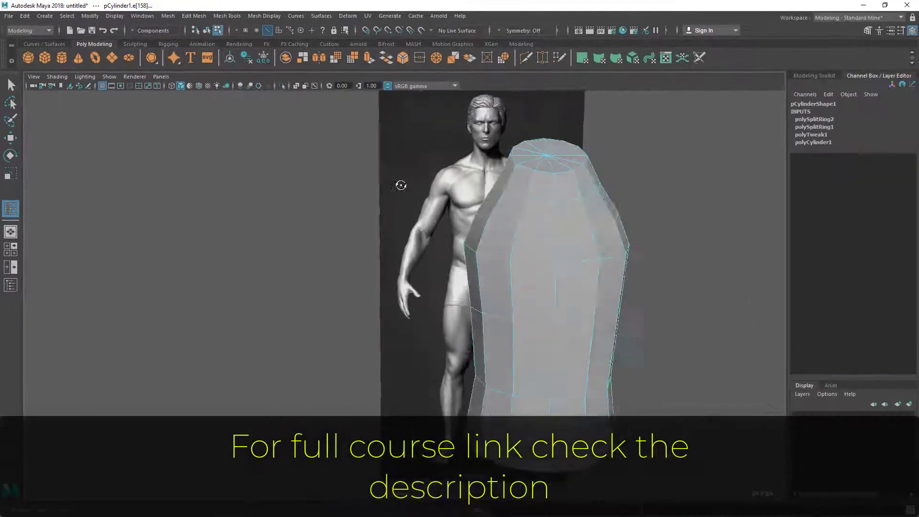
- Switch the torso mesh to vertex mode and select the front shoulder-side vertex of the upper-chest loop
left_click_drag(401, 185, 361, 205, "alt")
right_click_drag(357, 203, 320, 205)
left_click(357, 211)
left_click(11, 87)
left_click(310, 199)
left_click_drag(310, 200, 334, 208, "alt")
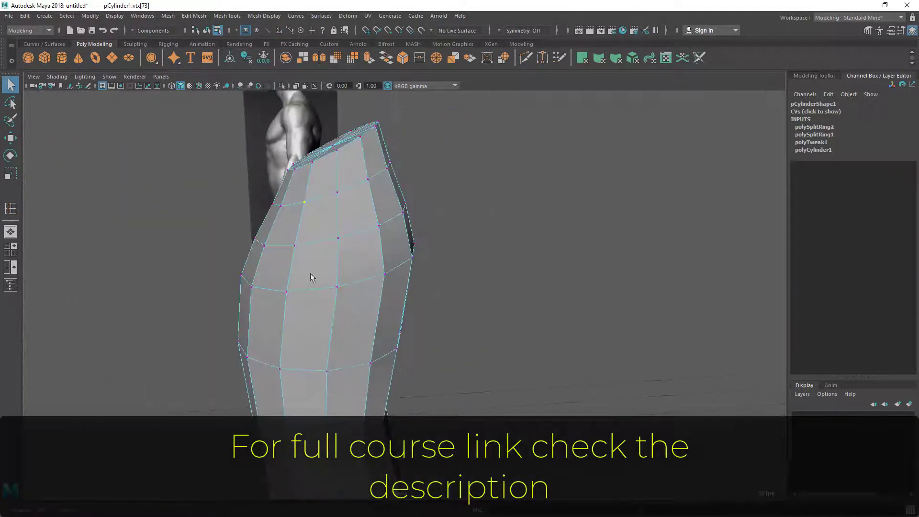
left_click_drag(397, 236, 429, 243, "alt")
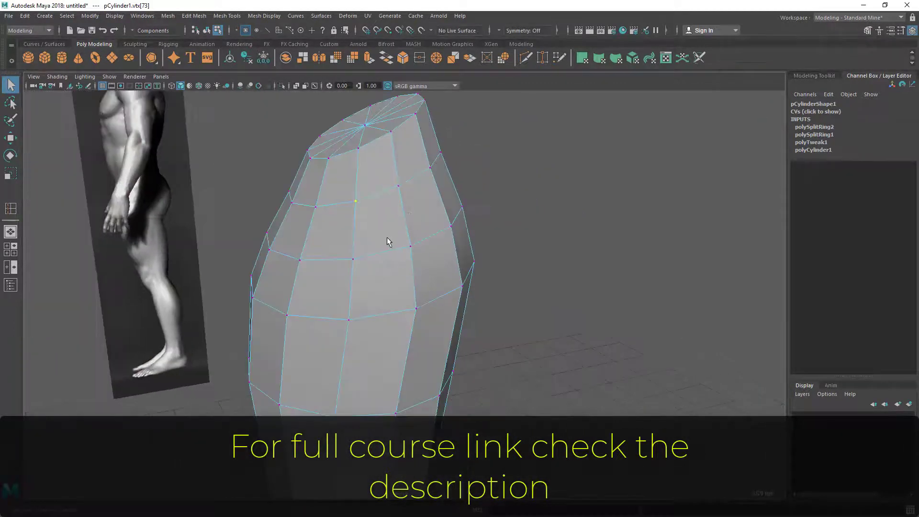
- Set the Move tool's axis orientation to Component in its tool settings
left_click(11, 142)
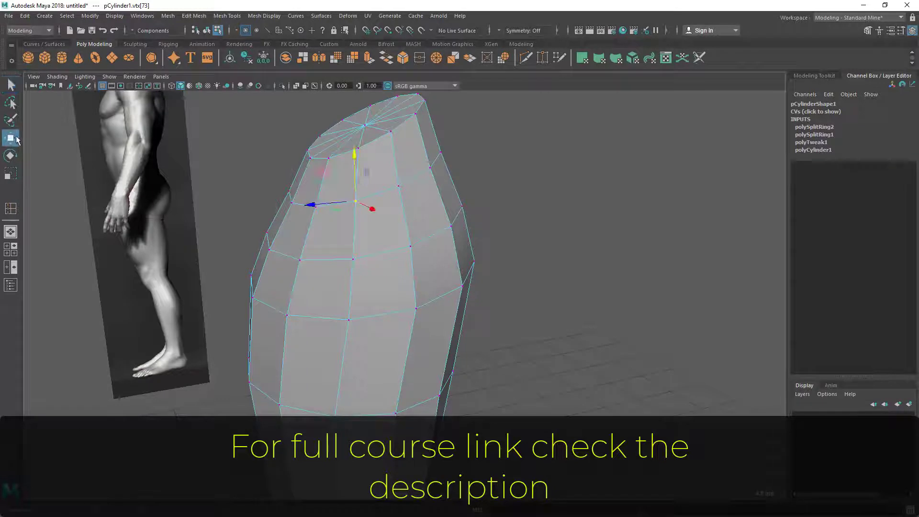
double_click(15, 139)
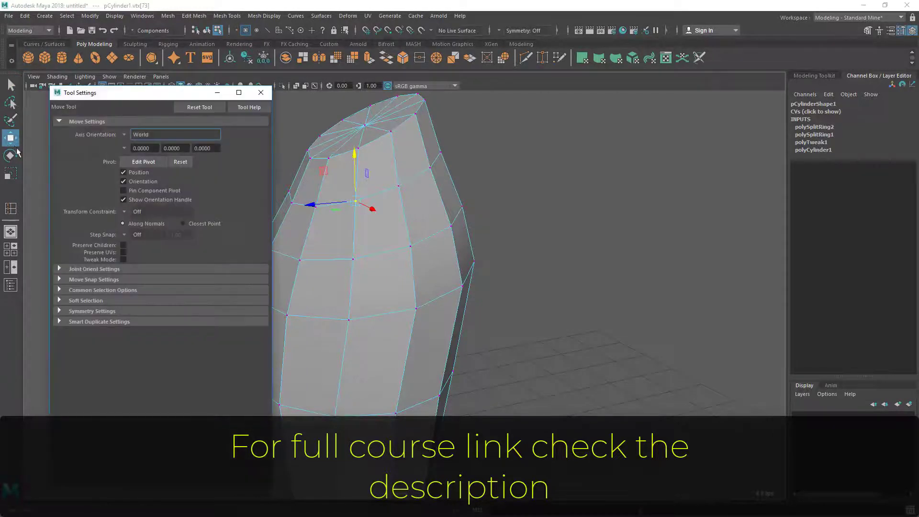
mouse_move(123, 93)
left_mouse_down()
mouse_move(114, 109)
mouse_move(150, 105)
mouse_move(128, 102)
left_mouse_up()
left_click_drag(459, 208, 479, 209, "alt")
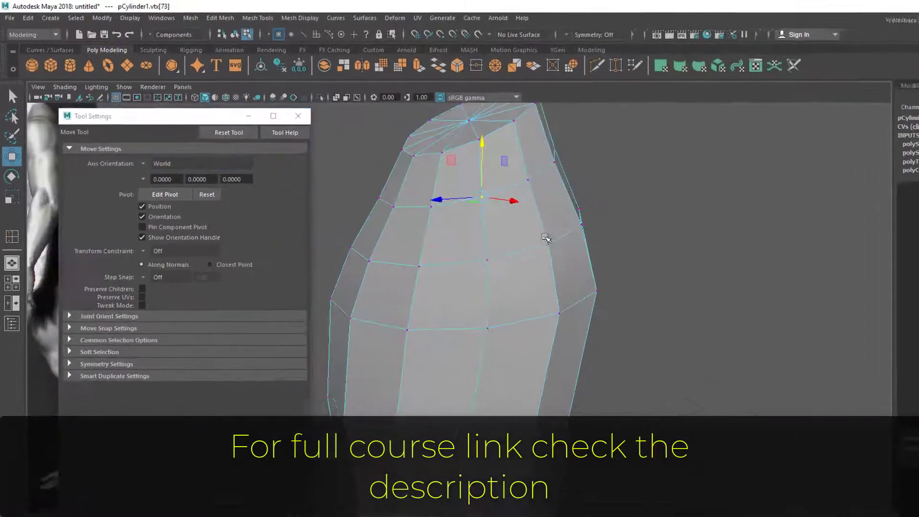
left_click_drag(548, 239, 532, 287, "alt")
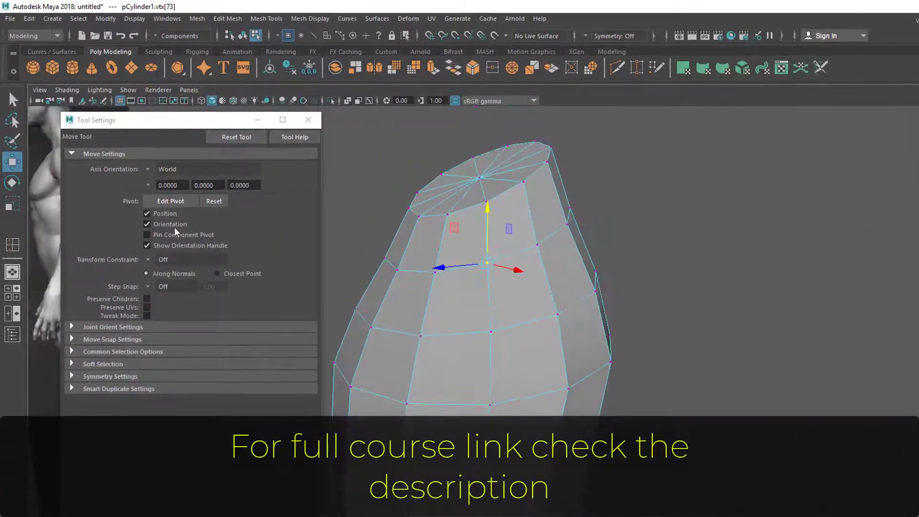
left_click(148, 169)
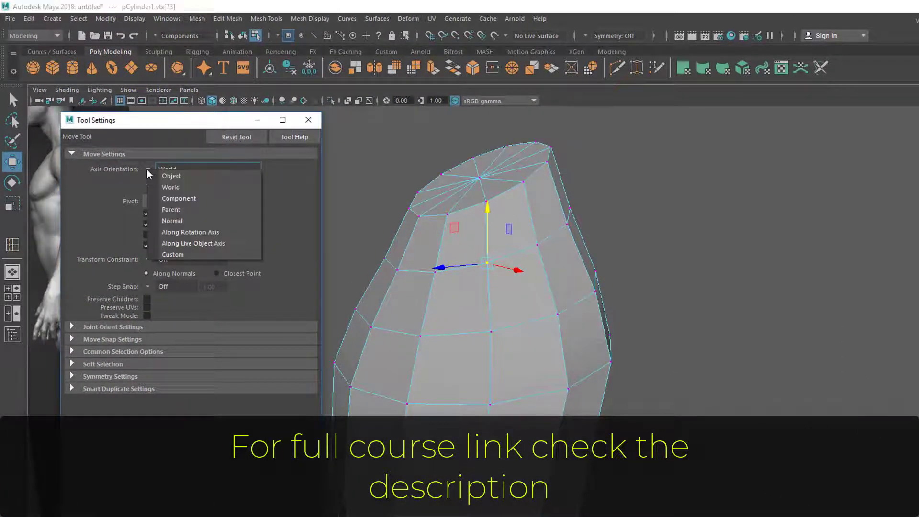
left_click(179, 198)
- Switch the Move tool's axis orientation to World for comparison and return it to Component
left_click_drag(498, 244, 477, 329, "alt")
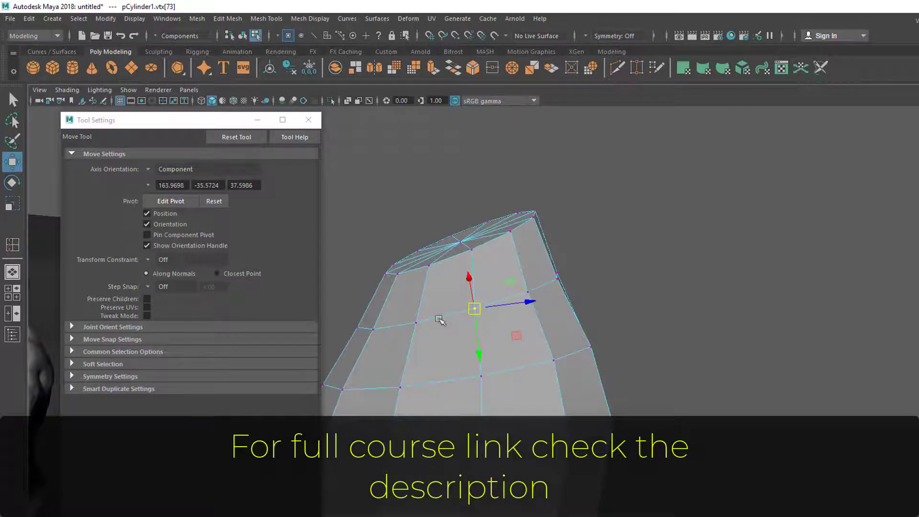
left_click(156, 170)
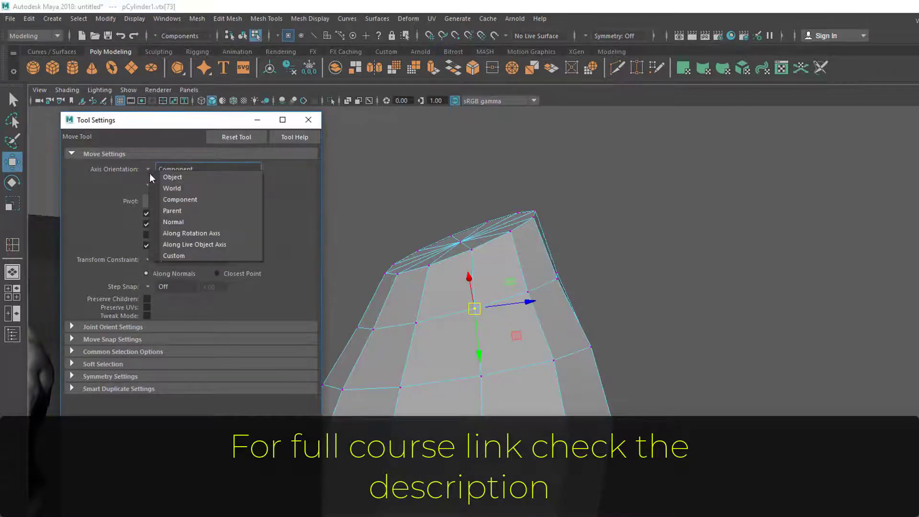
left_click(175, 187)
left_click_drag(763, 279, 622, 330, "alt")
left_click(156, 170)
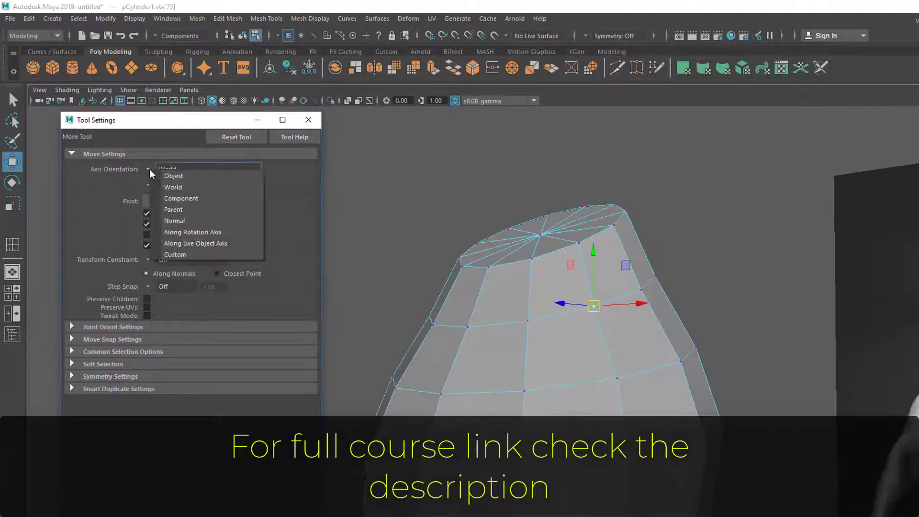
left_click(174, 199)
- Move the front vertices on the upper-chest loop and chest ring along their component axes to round the arm area
left_click_drag(682, 347, 647, 341, "alt")
left_click_drag(629, 304, 641, 332)
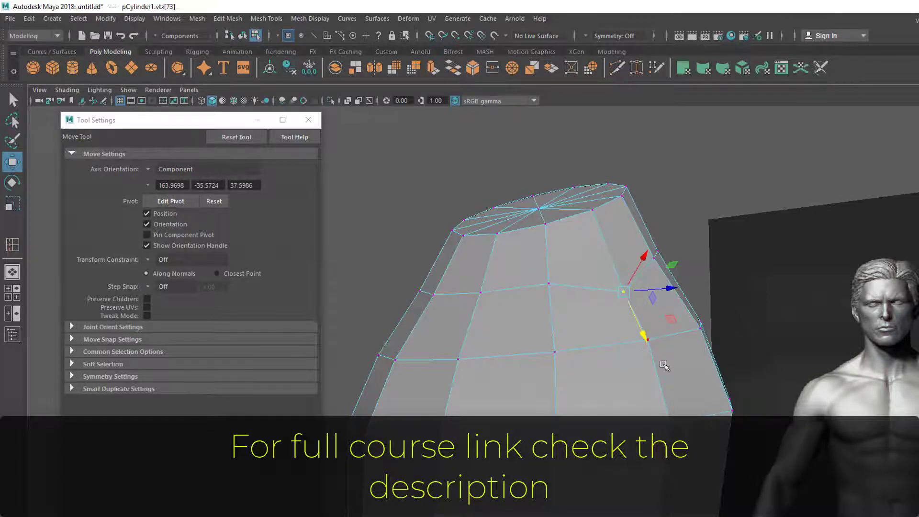
left_click_drag(643, 336, 556, 313, "alt")
left_click(511, 453)
left_click_drag(521, 450, 389, 342, "alt")
middle_click_drag(388, 342, 453, 379, "alt")
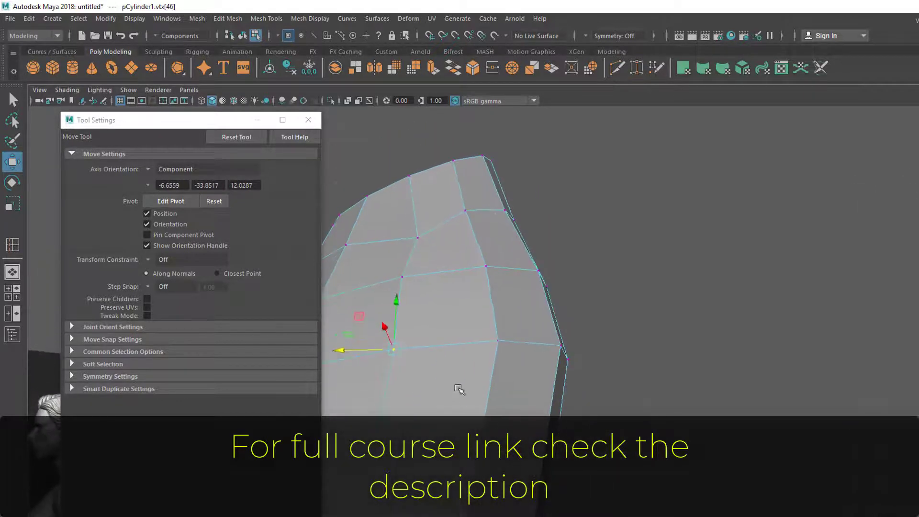
left_click_drag(399, 349, 581, 331)
- Move the matching back vertices on the upper-chest loop and chest ring to round the rear of the arm area
left_click(561, 330)
left_click_drag(581, 395, 572, 400, "alt")
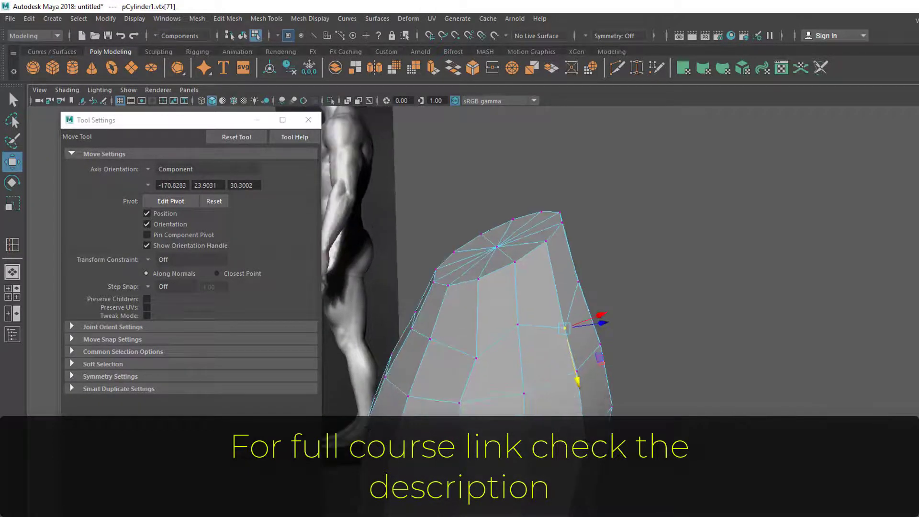
left_click(585, 432)
left_click_drag(581, 431, 551, 323, "alt")
left_click_drag(515, 297, 499, 340)
left_click(499, 327)
left_click_drag(501, 290, 607, 273, "alt")
- Leave vertex mode, reset the Move tool to its default World orientation and close its settings
right_click_drag(601, 264, 651, 249)
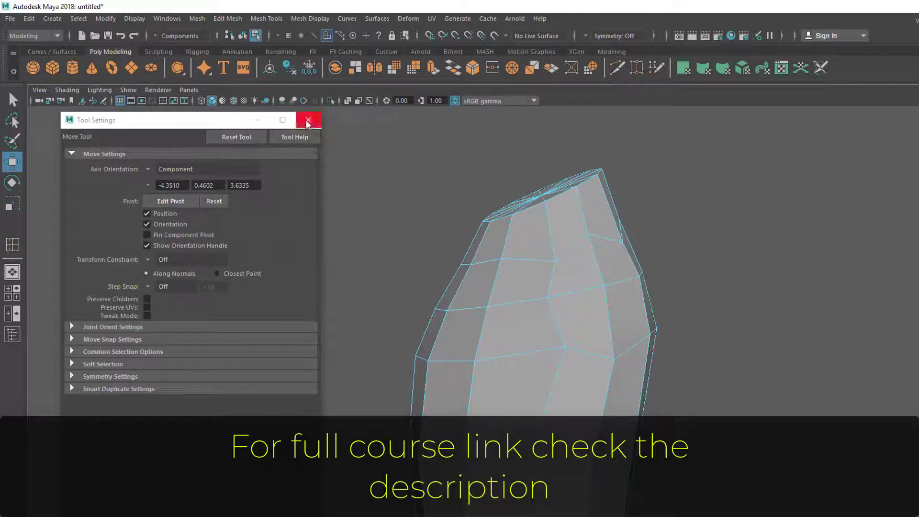
left_click(236, 140)
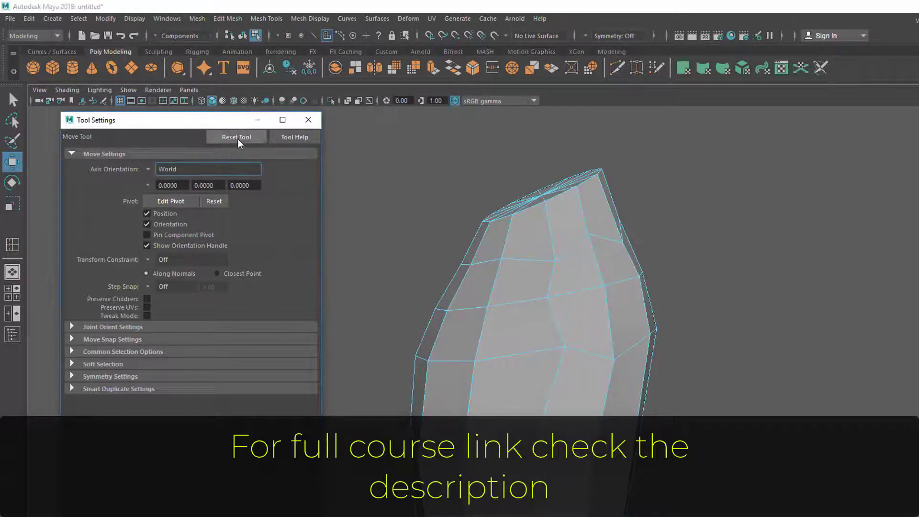
left_click(308, 120)
- Extrude the four rounded side faces at the shoulder and pull them outward along the world X axis in the front view
key("F11")
left_click(590, 272)
left_click(627, 273, "shift")
left_click(616, 303, "shift")
left_click(592, 330, "shift")
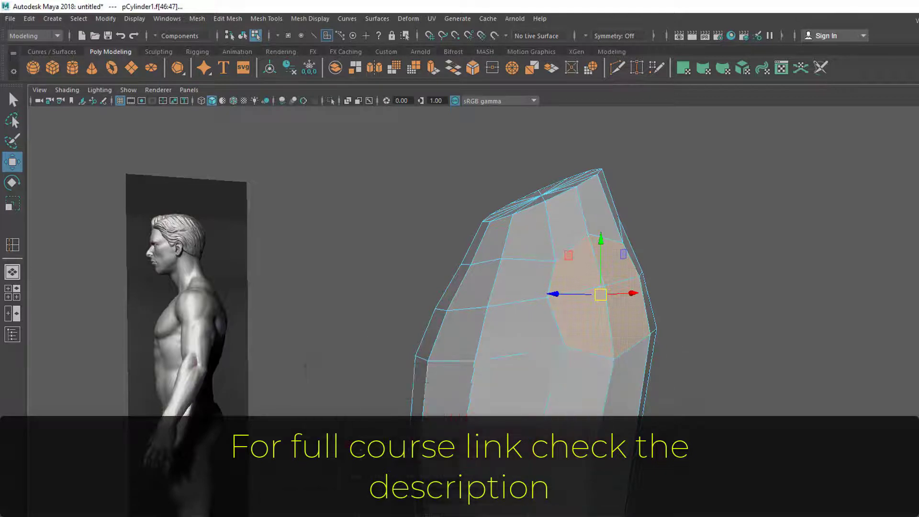
key("space")
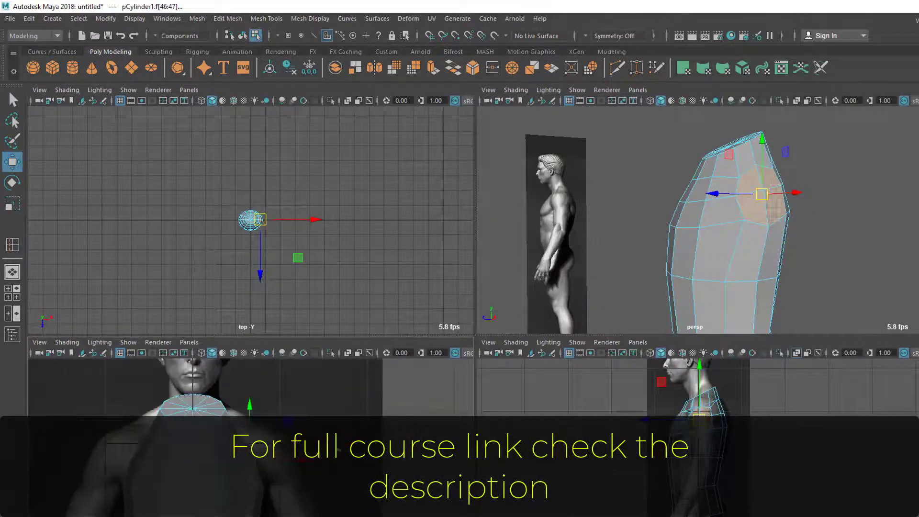
key("space")
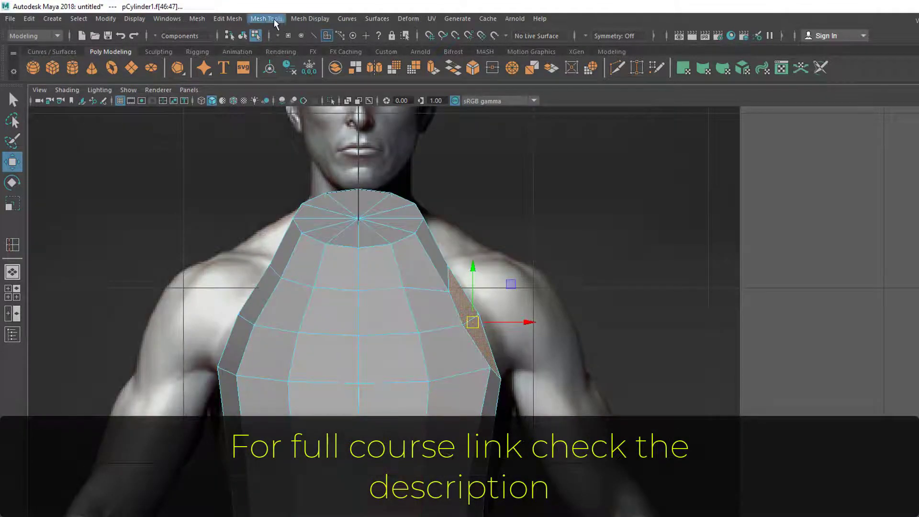
left_click(230, 20)
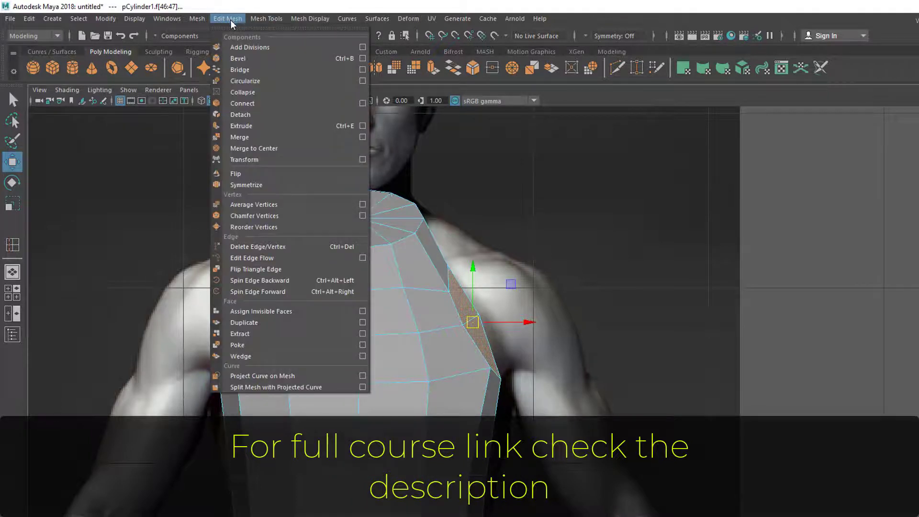
left_click(241, 126)
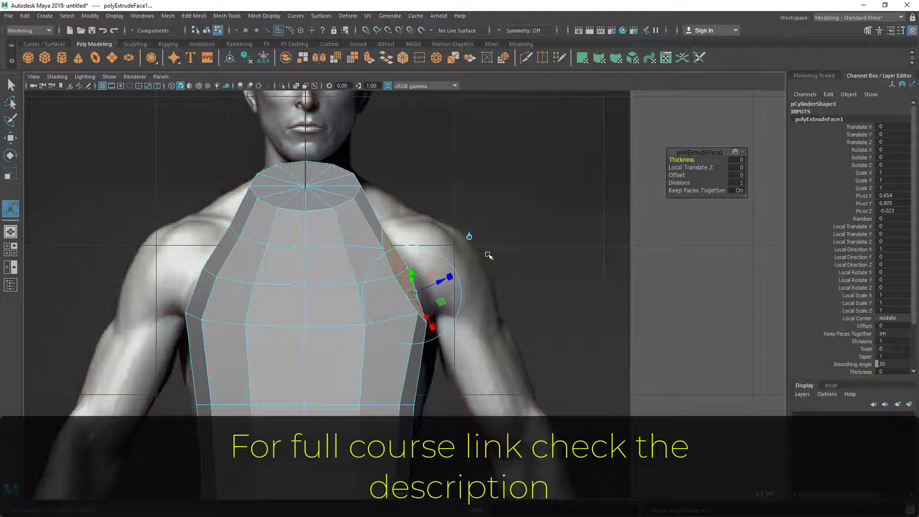
left_click(470, 237)
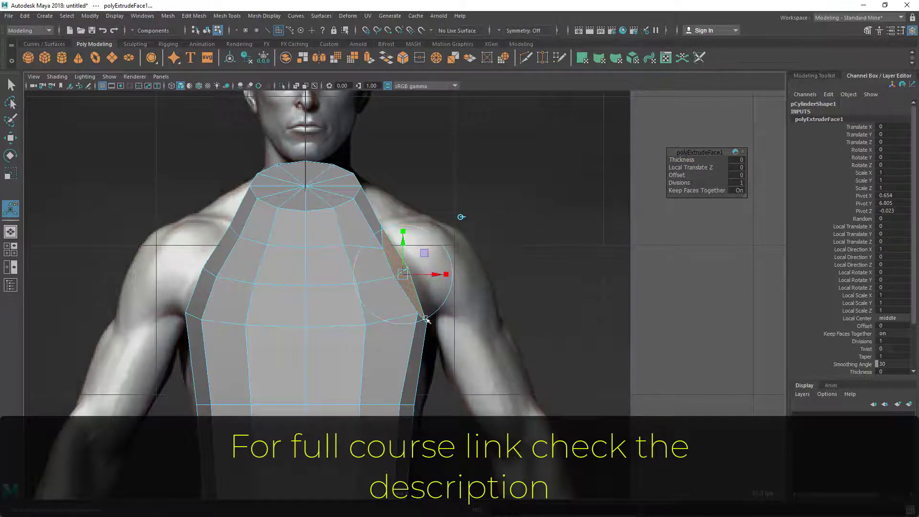
left_click_drag(441, 274, 498, 277)
- Move the vertices of the extrusion's outer end to follow the shoulder outline of the front reference
right_click_drag(413, 232, 376, 227)
left_click_drag(454, 267, 420, 228)
key("w")
left_click_drag(469, 269, 461, 247)
left_click_drag(451, 291, 490, 294)
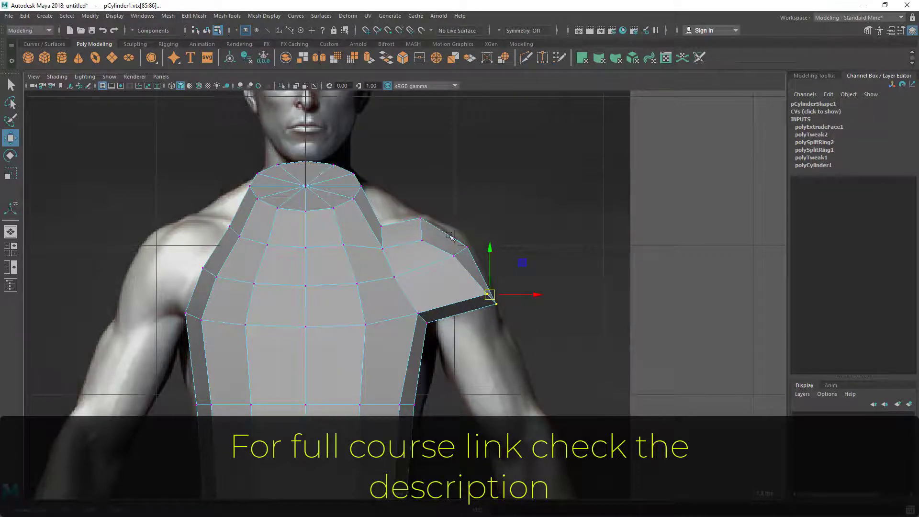
- Examine the shoulder extrusion from front and back in the perspective view, selecting edges at its base and outer rim
key("space")
key("space")
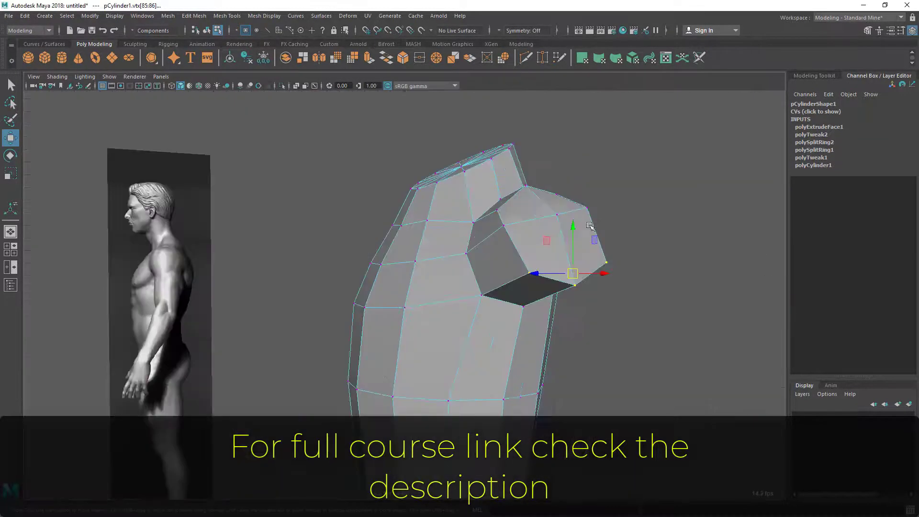
left_click_drag(554, 300, 471, 305, "alt")
right_click_drag(467, 231, 467, 206)
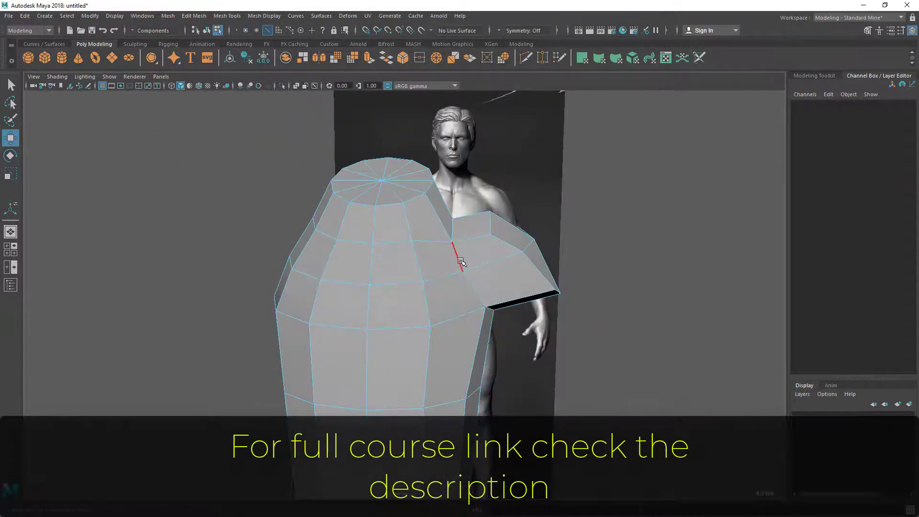
left_click(461, 250)
left_click_drag(461, 250, 357, 349, "alt")
left_click(373, 313)
left_click_drag(354, 386, 372, 340, "alt")
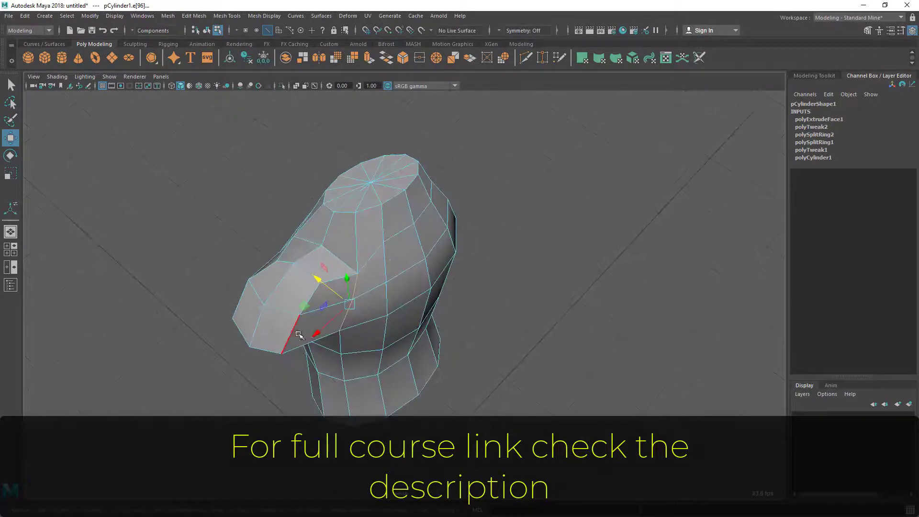
left_click(294, 334)
left_click_drag(295, 333, 511, 288, "alt")
left_click(458, 313)
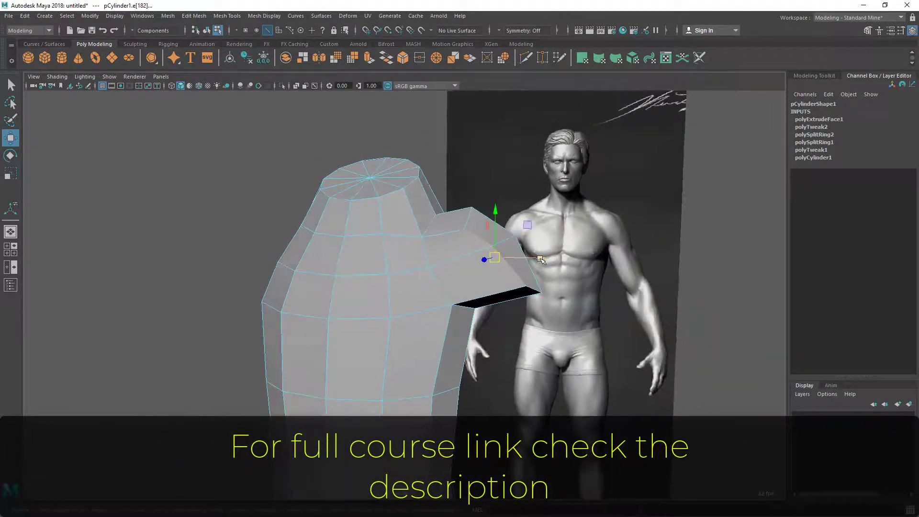
left_click_drag(538, 260, 354, 217)
- Return to object mode and select the whole torso mesh, facing it from the front in the perspective view
right_click_drag(353, 210, 396, 173)
left_click(420, 146)
left_click_drag(420, 146, 339, 246, "alt")
left_click(447, 240)
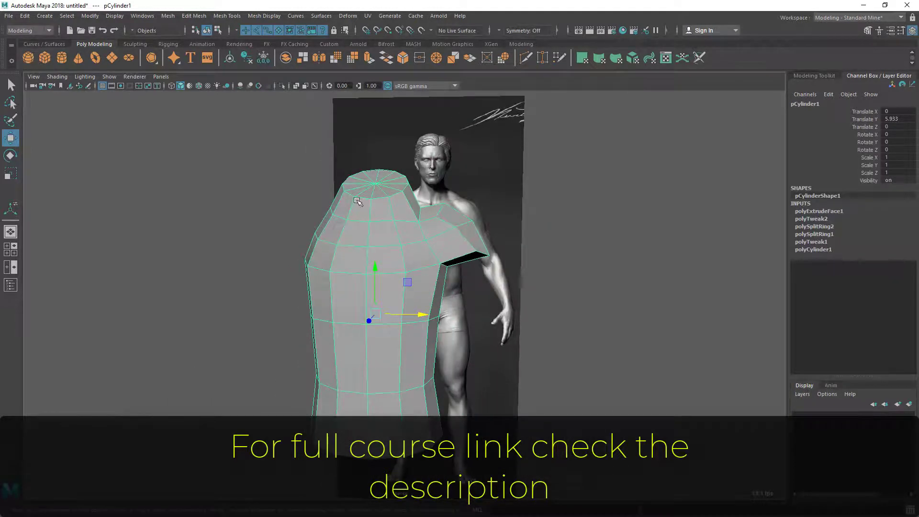
left_click_drag(129, 266, 307, 248, "alt")
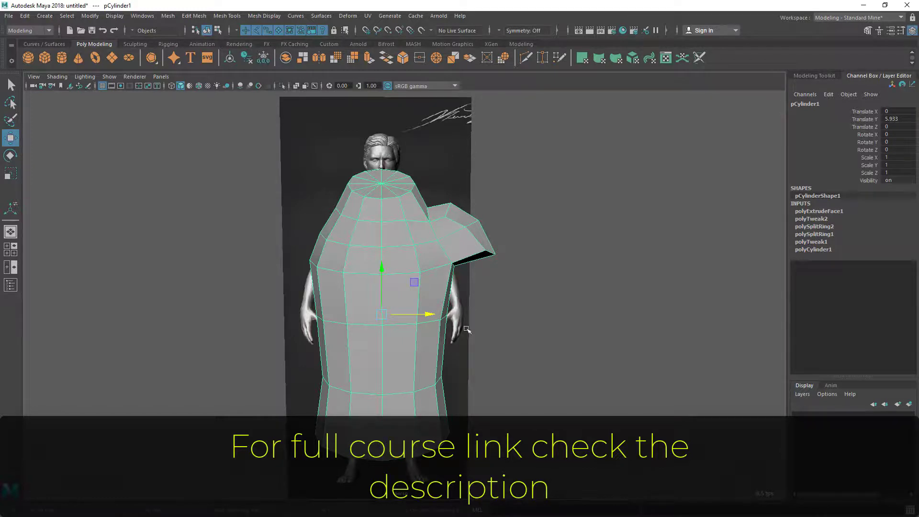
left_click_drag(467, 329, 463, 330, "alt")
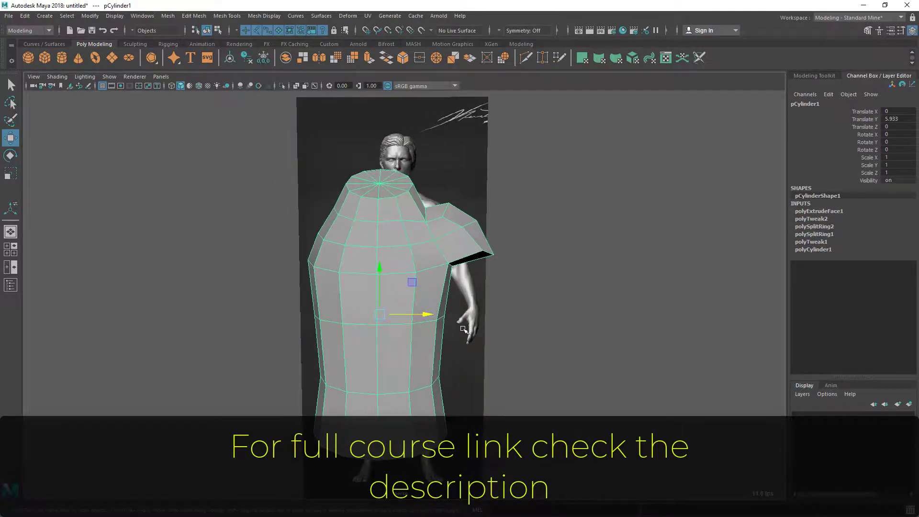